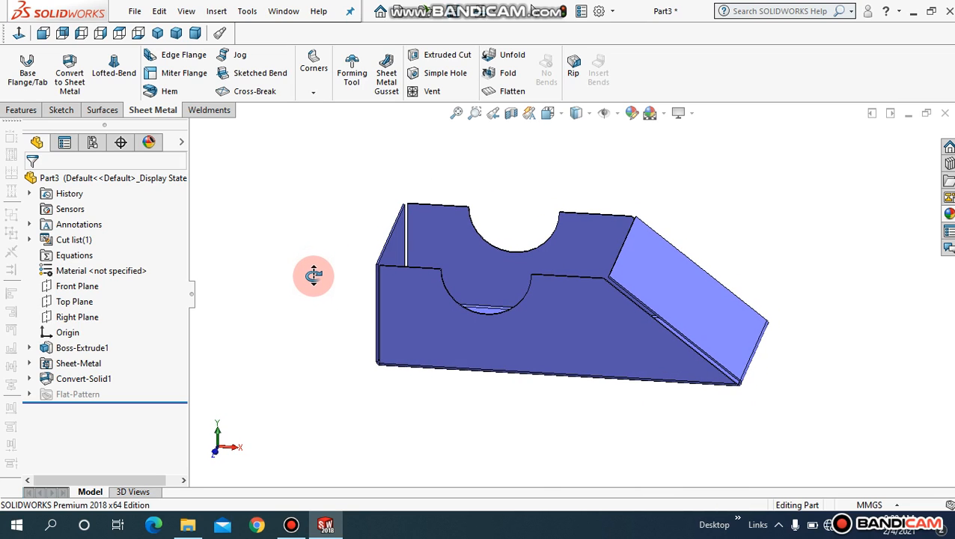
- Create a new part document and switch its viewport background to the plain white scene
left_click(453, 115)
middle_click_drag(348, 209, 305, 206)
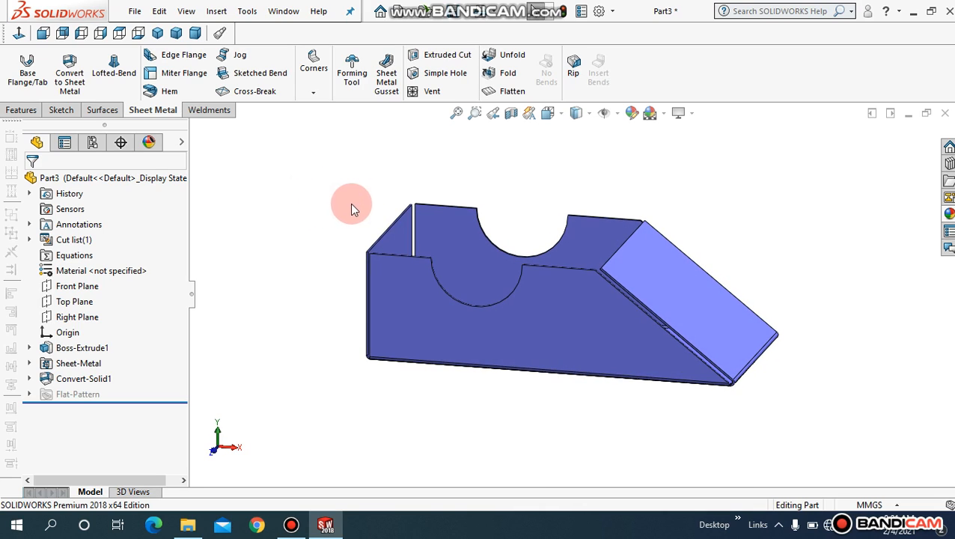
left_click(135, 12)
left_click(146, 33)
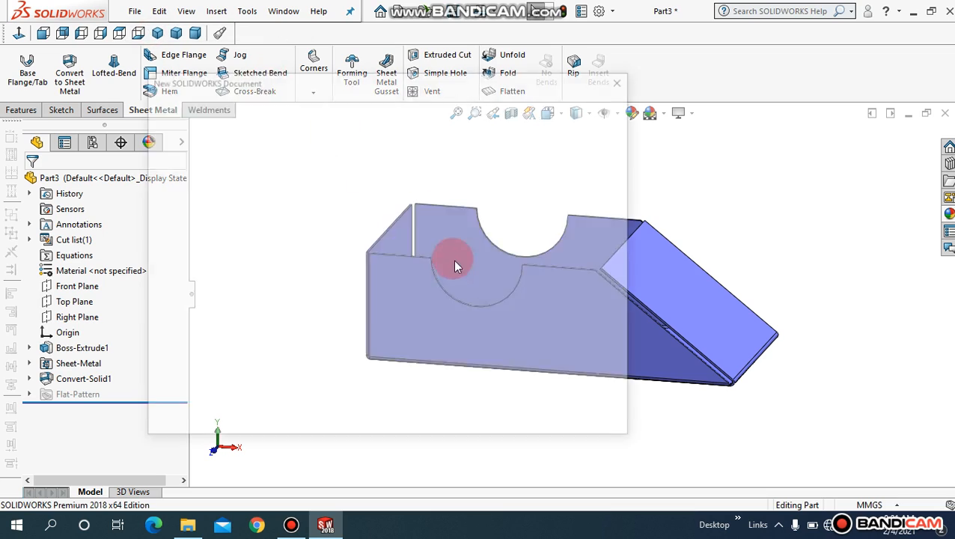
left_click(218, 245)
left_click(454, 409)
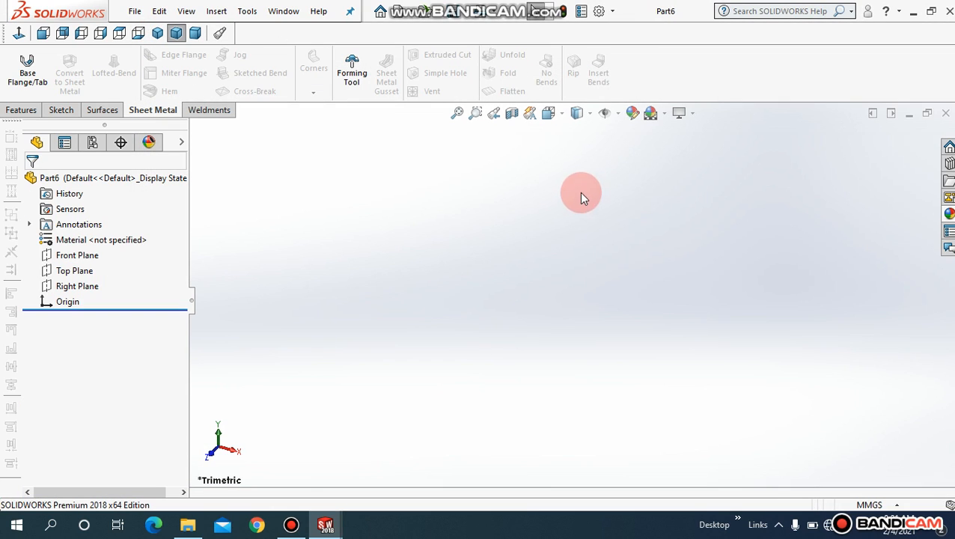
left_click(652, 118)
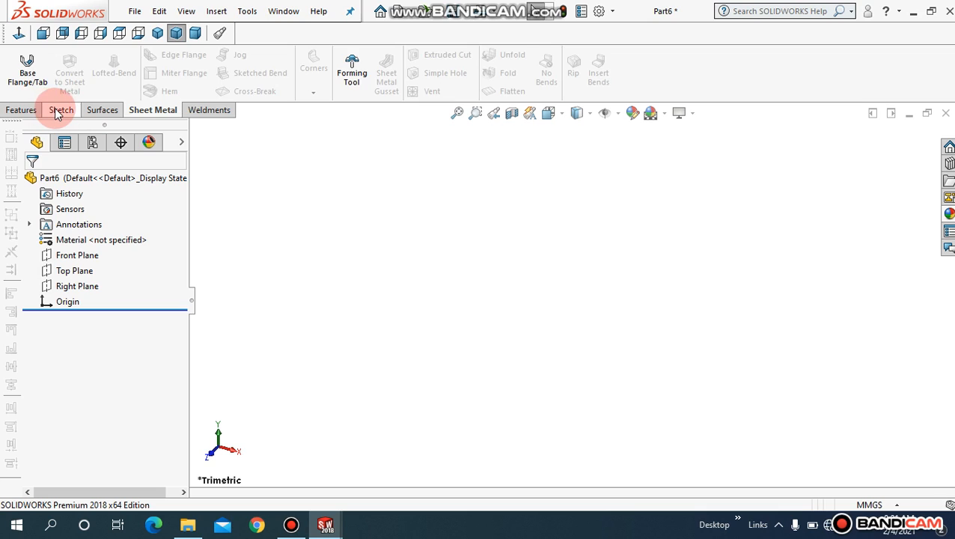
- Sketch a closed profile on the Front Plane from the origin, about 73.5 mm high, with a semicircular notch in its upper edge and one slanted end
left_click(61, 111)
left_click(92, 71)
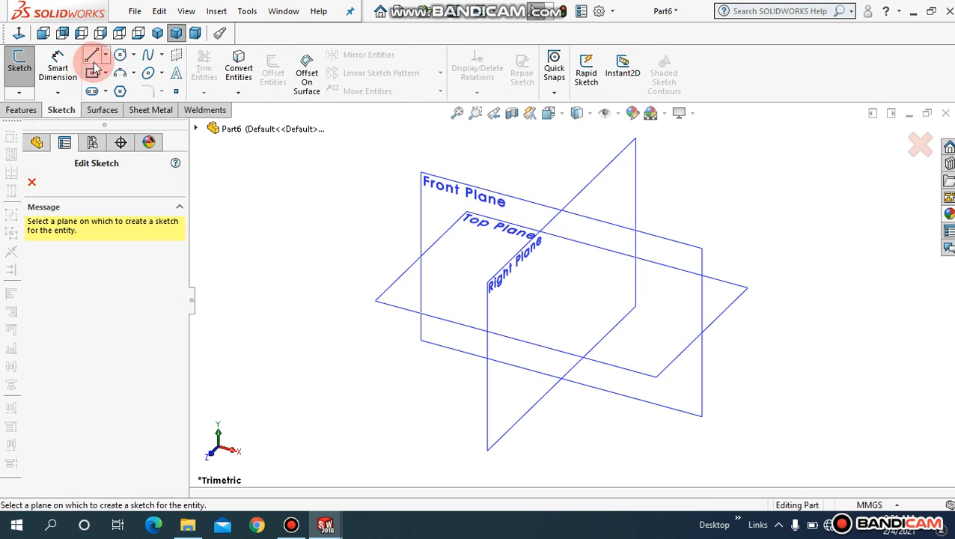
left_click(503, 201)
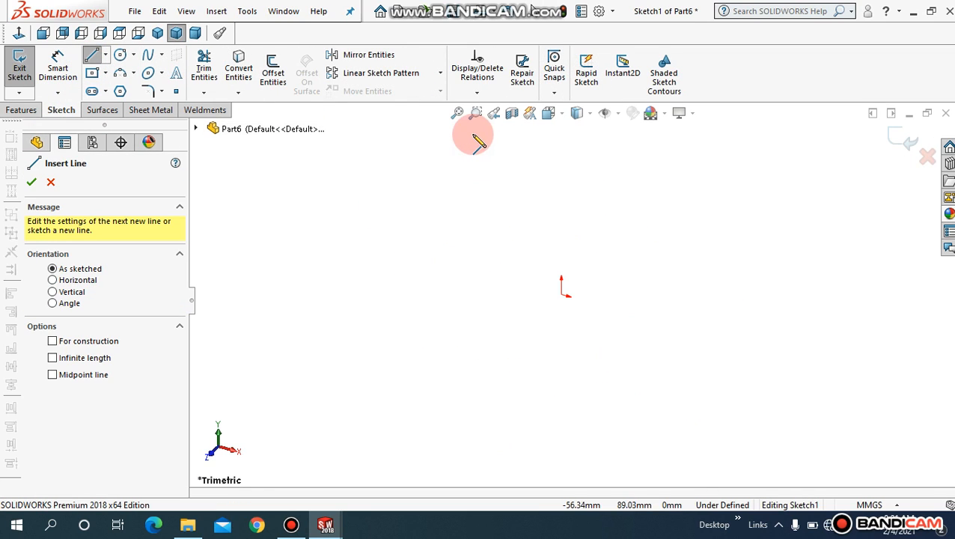
left_click(16, 36)
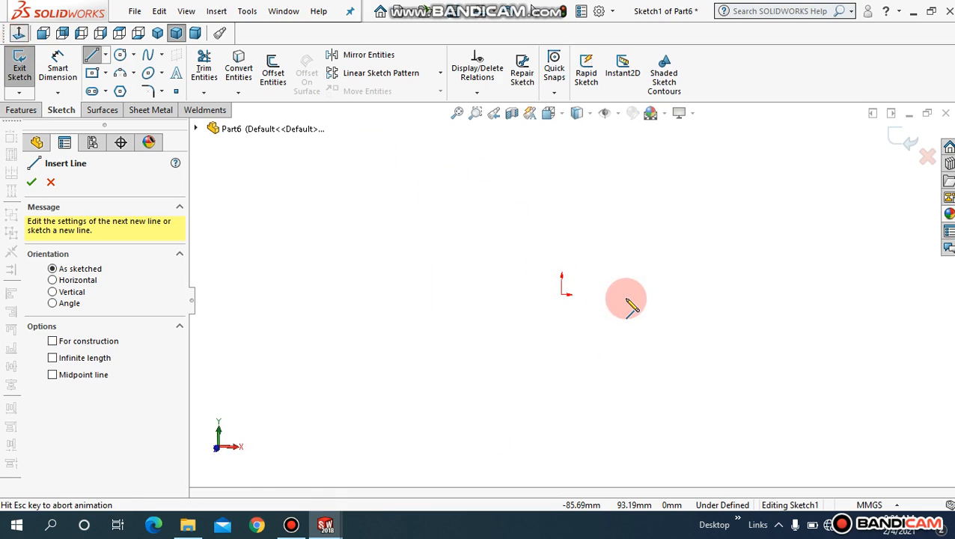
left_click(574, 295)
left_click(668, 295)
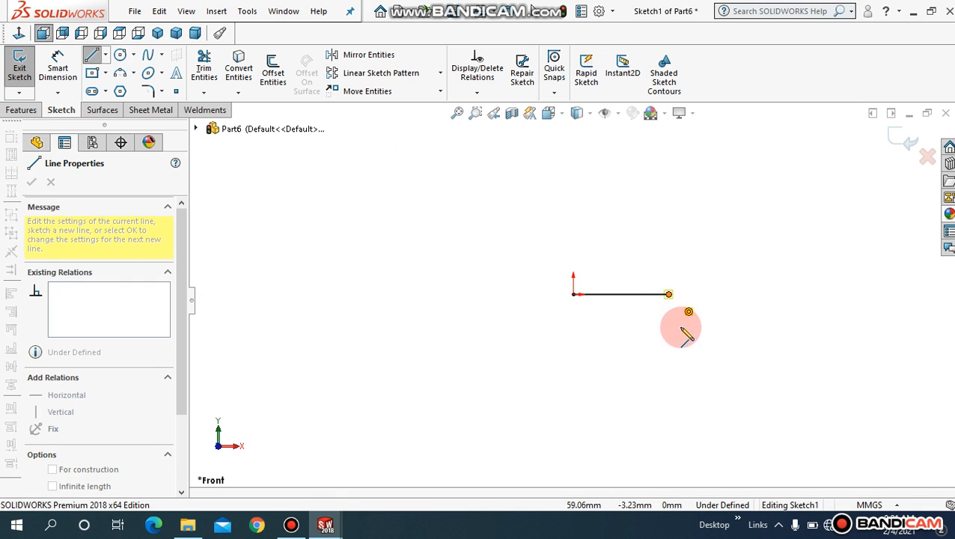
left_click(762, 294)
left_click(883, 295)
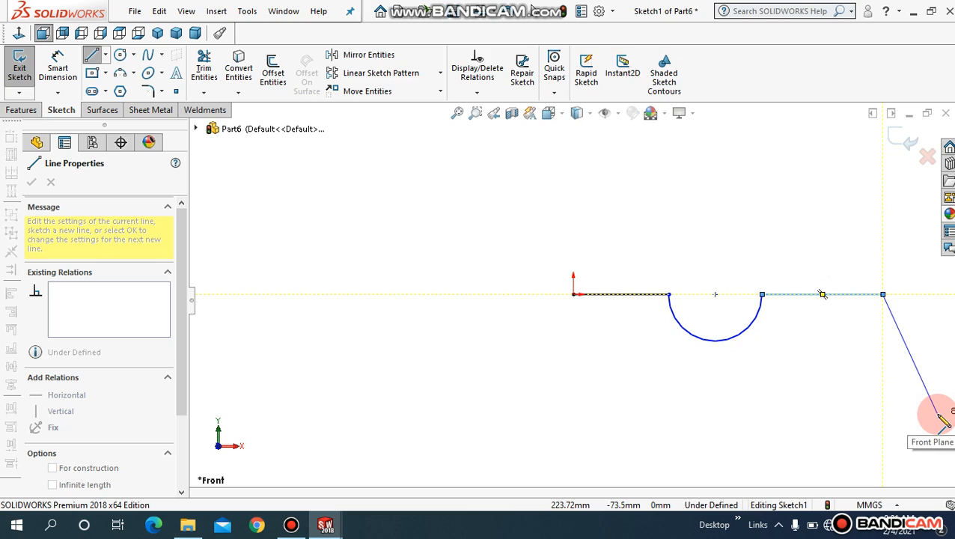
left_click(938, 414)
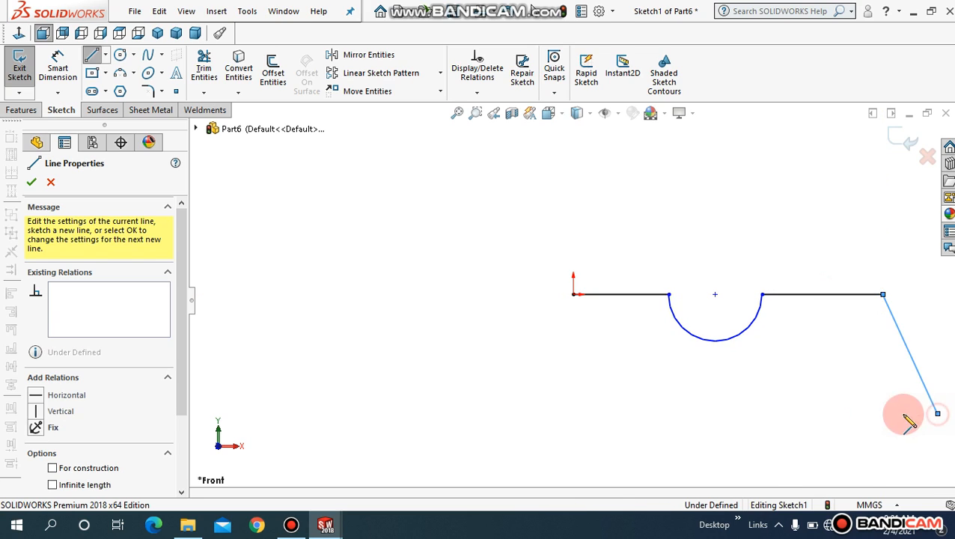
left_click(573, 413)
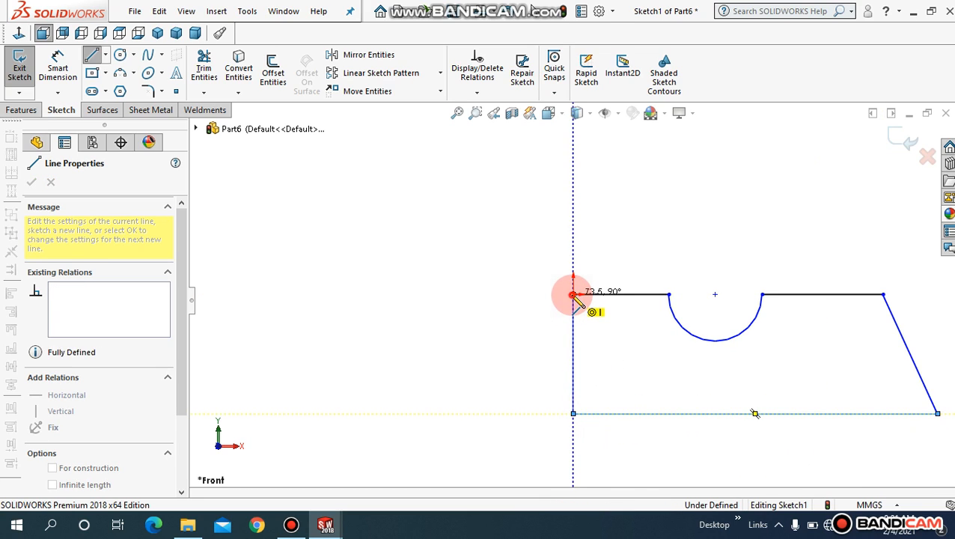
left_click(574, 294)
- Extrude the notched profile with a Blind depth of 100 mm
left_click(20, 69)
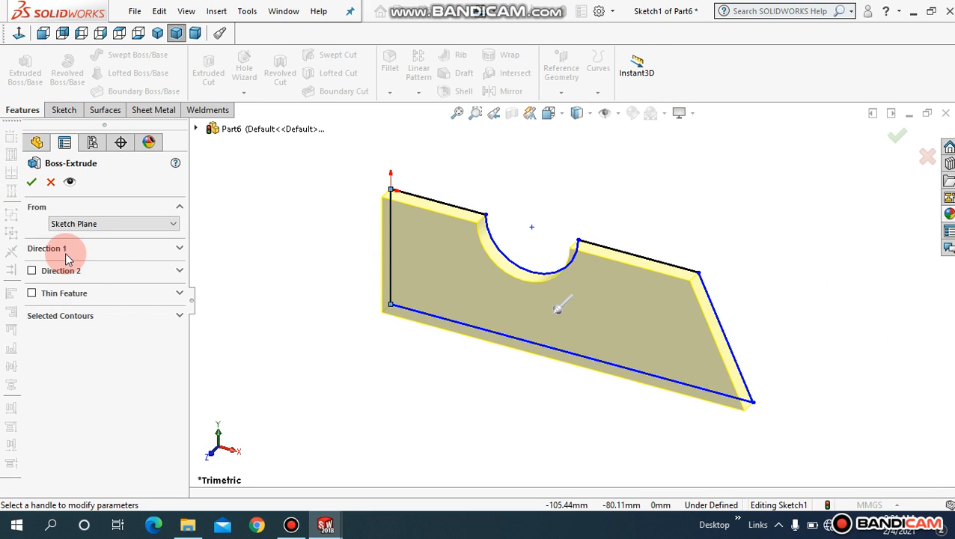
left_click(171, 248)
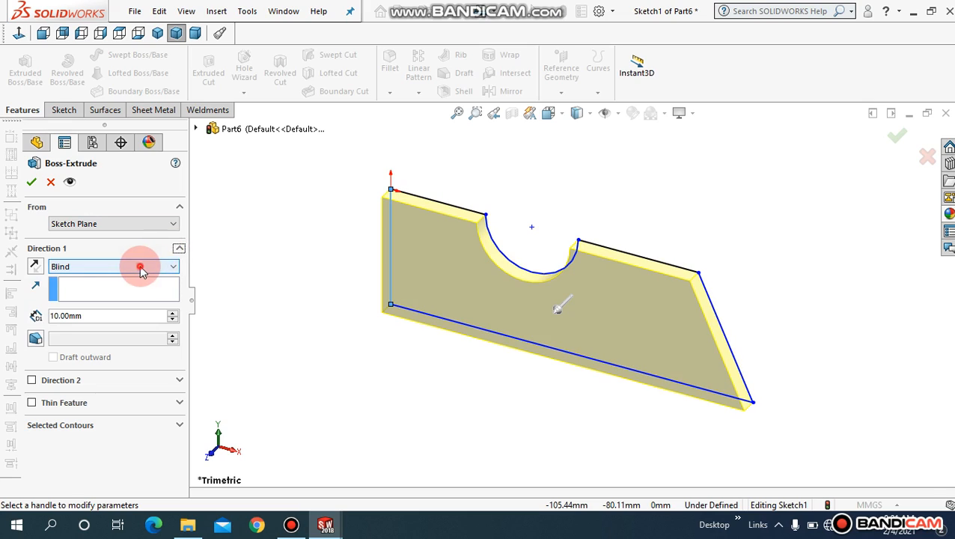
left_click(140, 267)
left_click(142, 269)
left_click_drag(115, 318, 47, 318)
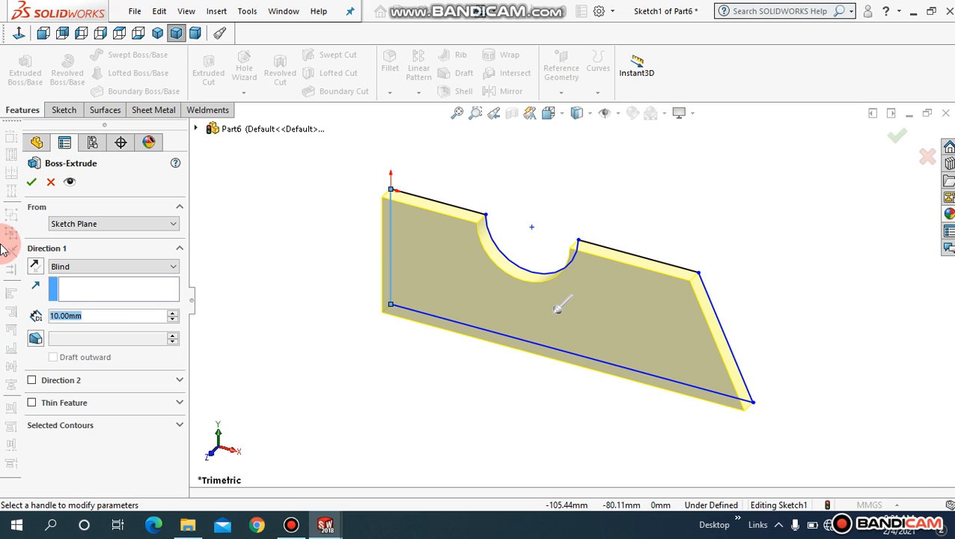
type("100")
key("Return")
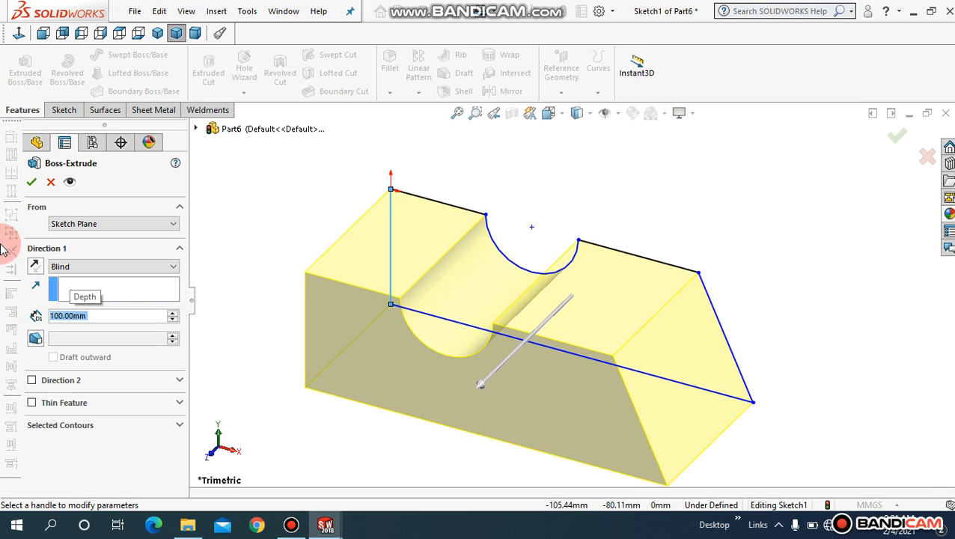
left_click(31, 182)
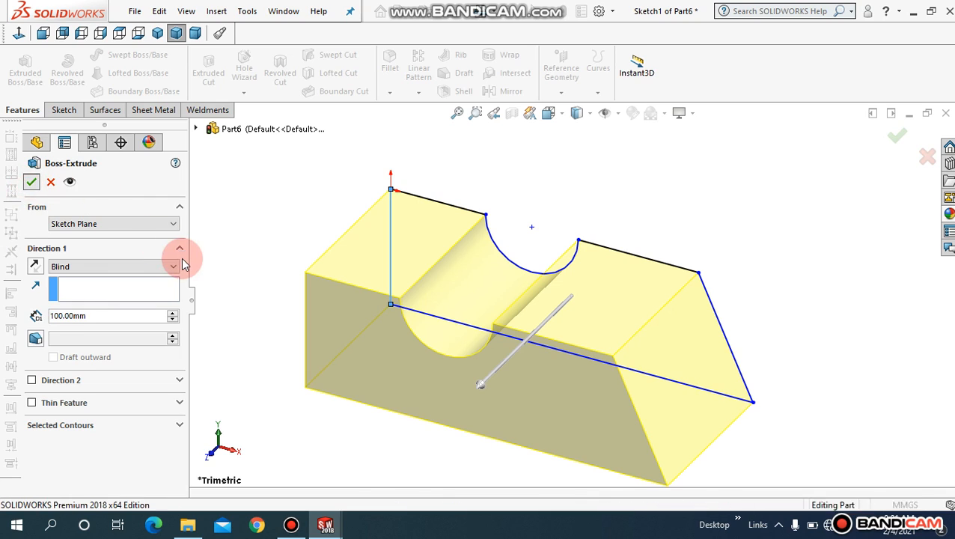
- Edit the extruded block to add a 12-degree inward draft
left_click(230, 262)
middle_click_drag(231, 262, 299, 249)
left_click(454, 116)
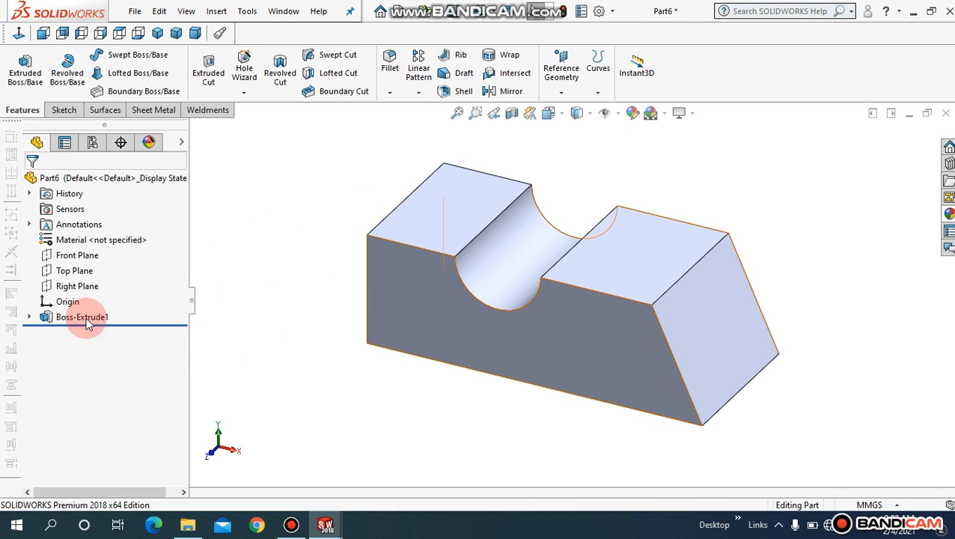
left_click(93, 274)
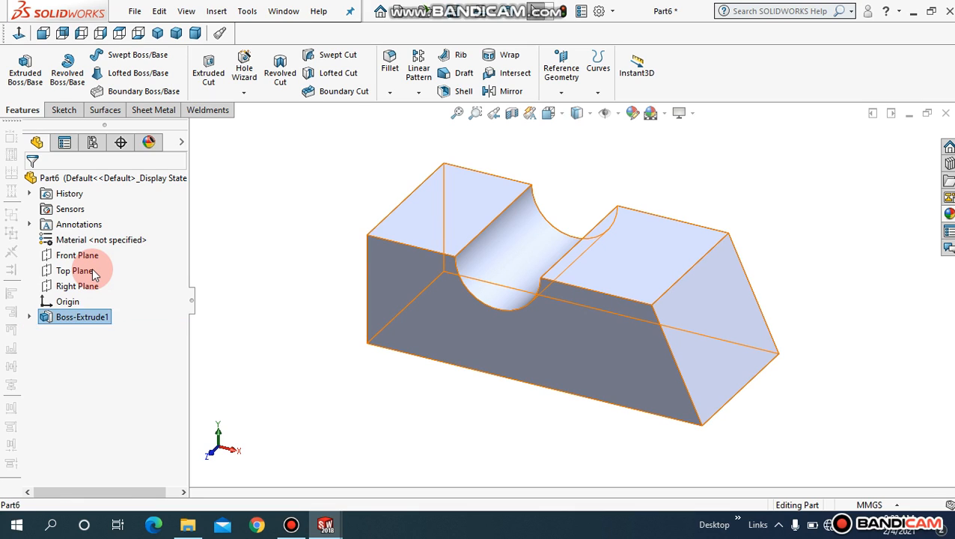
left_click(99, 277)
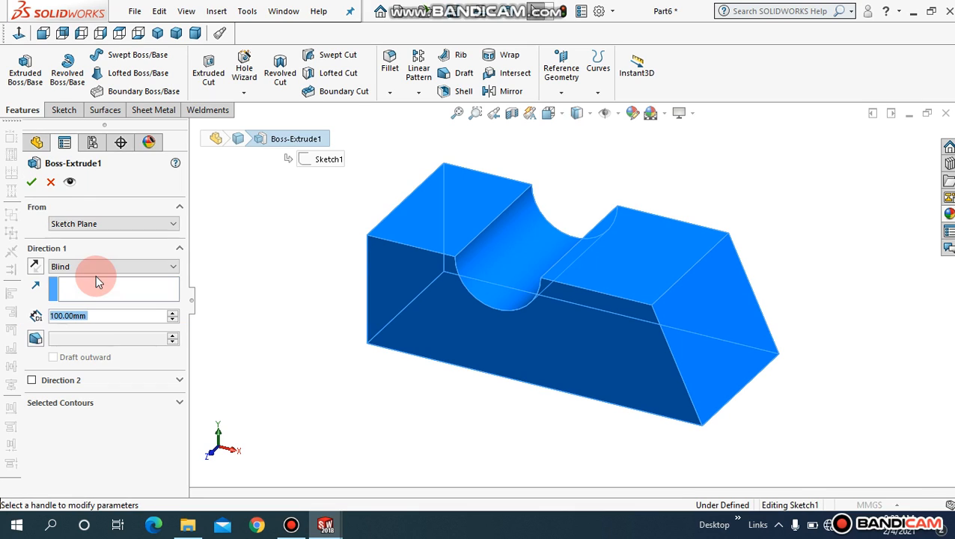
left_click(37, 339)
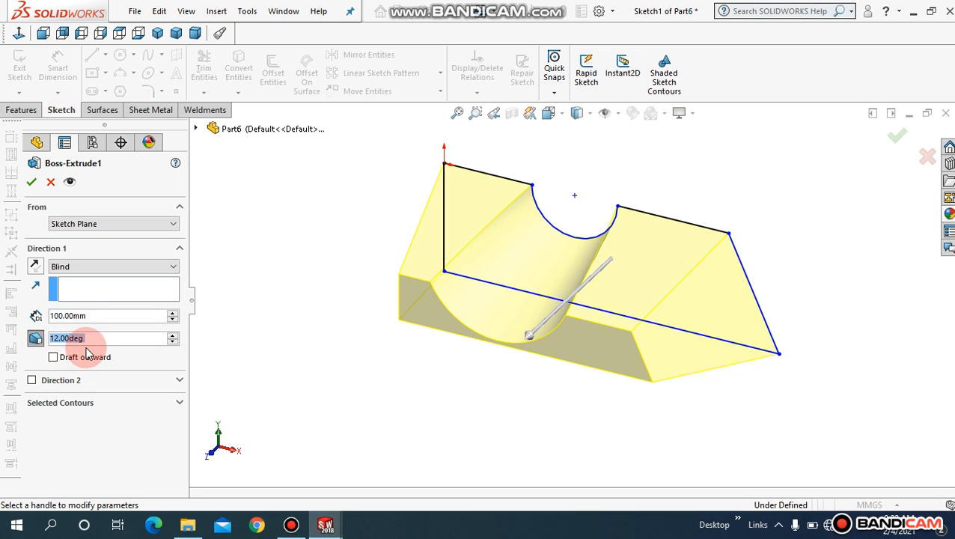
left_click(31, 182)
- Start Convert to Sheet Metal on the drafted block and pick its flat bottom face as the fixed face
middle_click_drag(271, 249, 429, 127)
left_click(456, 113)
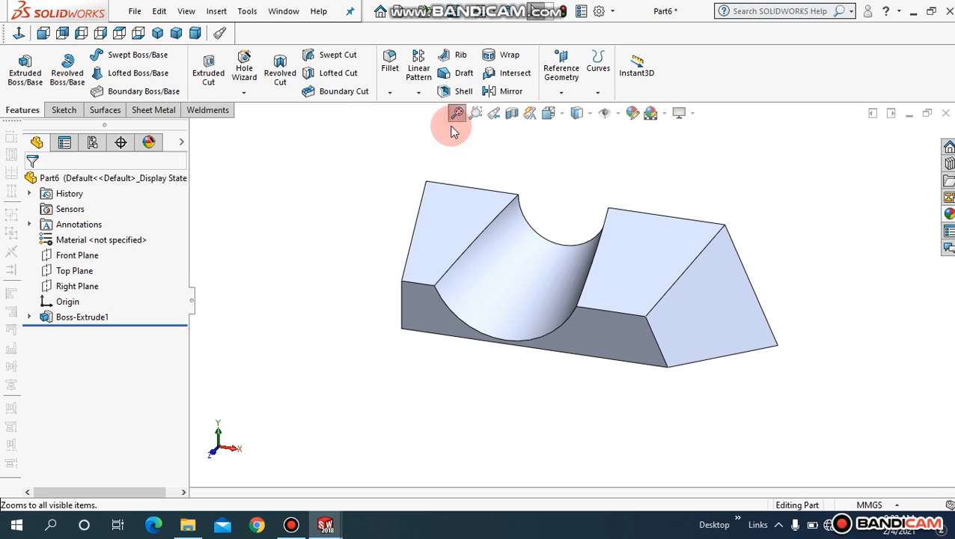
mouse_move(324, 273)
middle_mouse_down()
mouse_move(331, 249)
mouse_move(320, 277)
mouse_move(337, 262)
mouse_move(326, 273)
middle_mouse_up()
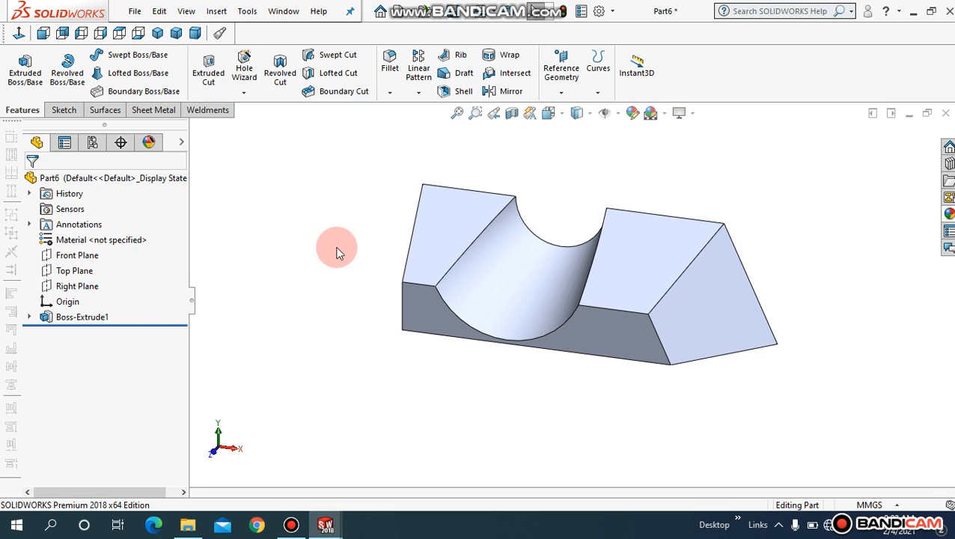
left_click(172, 112)
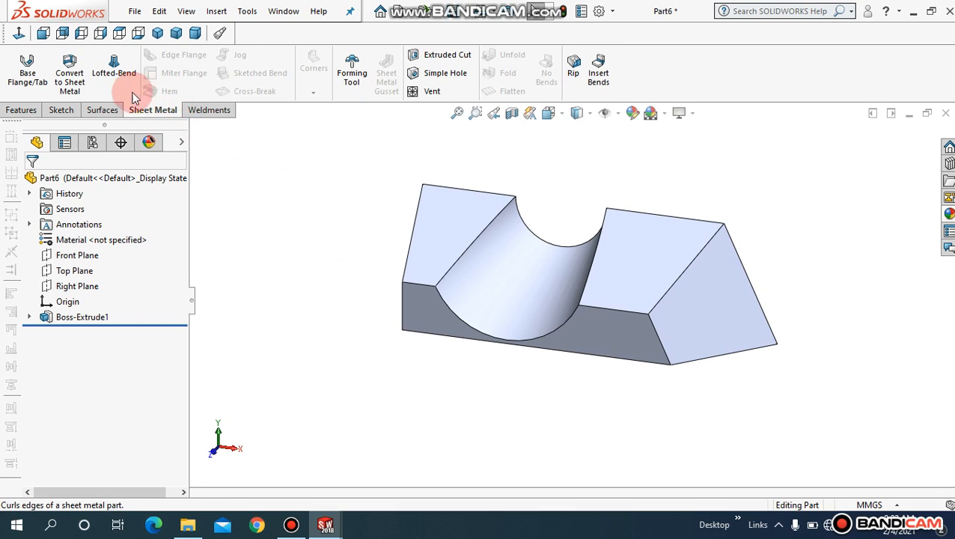
left_click(70, 78)
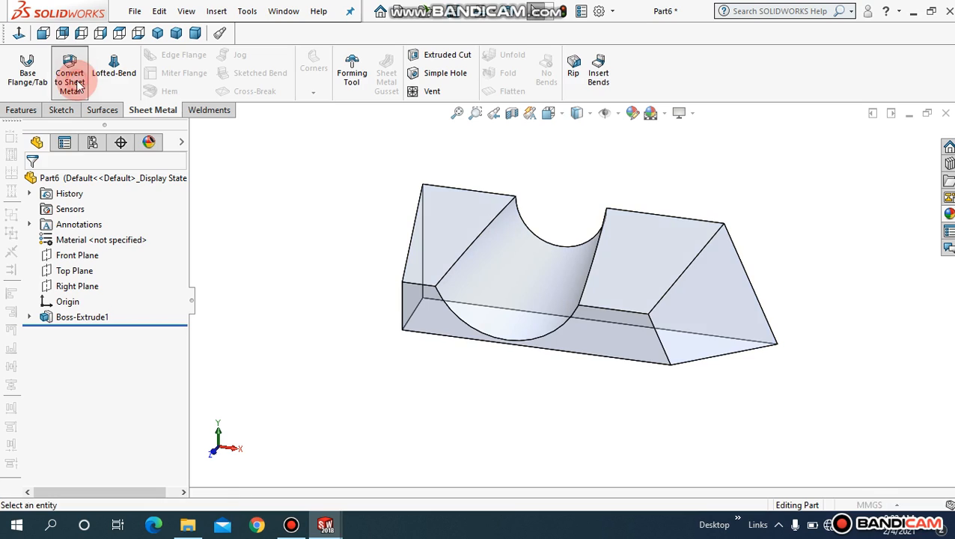
middle_click_drag(351, 318, 342, 288)
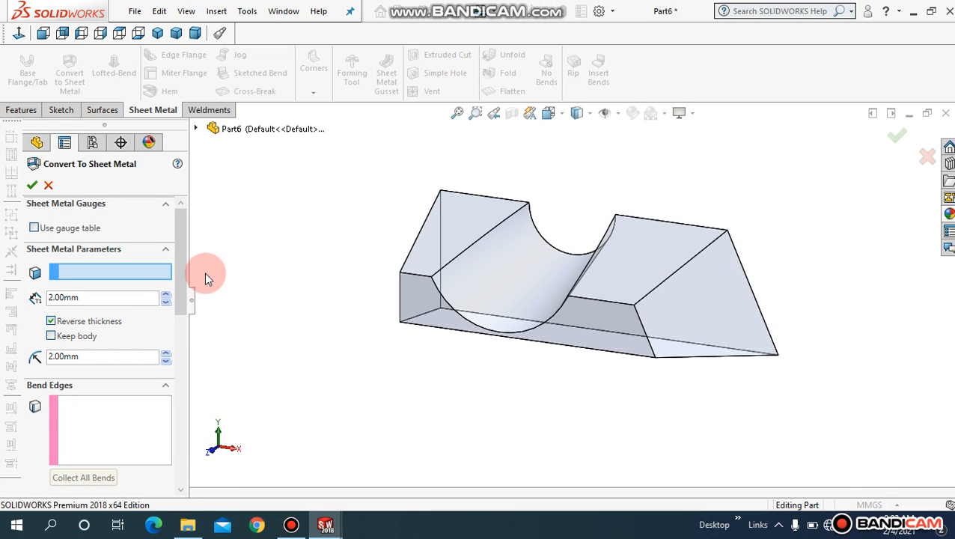
mouse_move(185, 266)
left_mouse_down()
mouse_move(184, 295)
mouse_move(183, 259)
left_mouse_up()
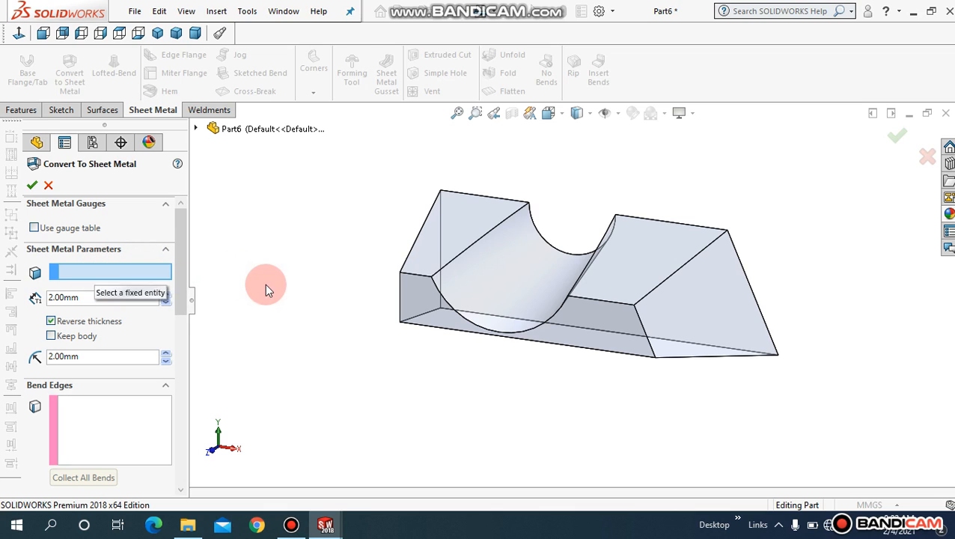
middle_click_drag(305, 313, 313, 253)
left_click(466, 342)
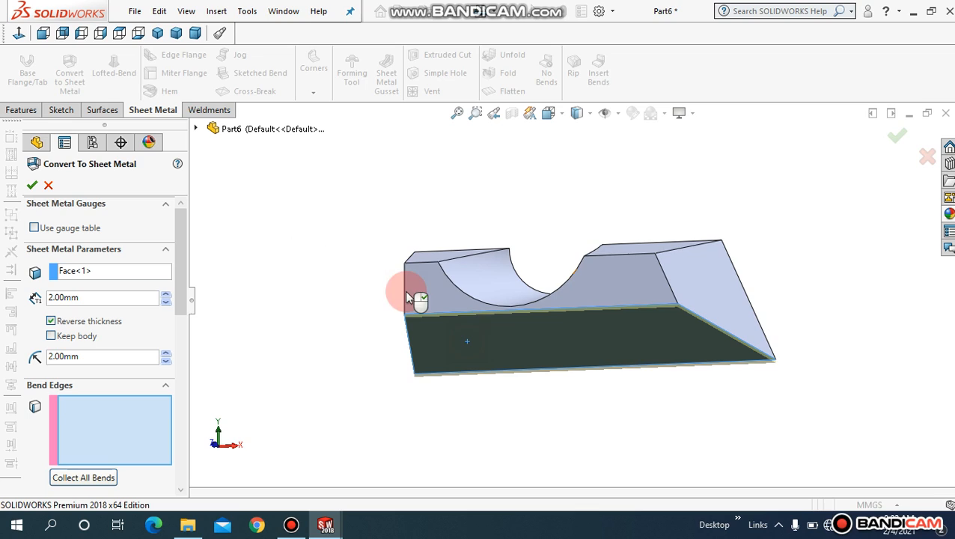
- Set the sheet metal thickness to 3 mm
middle_click_drag(371, 241, 356, 333)
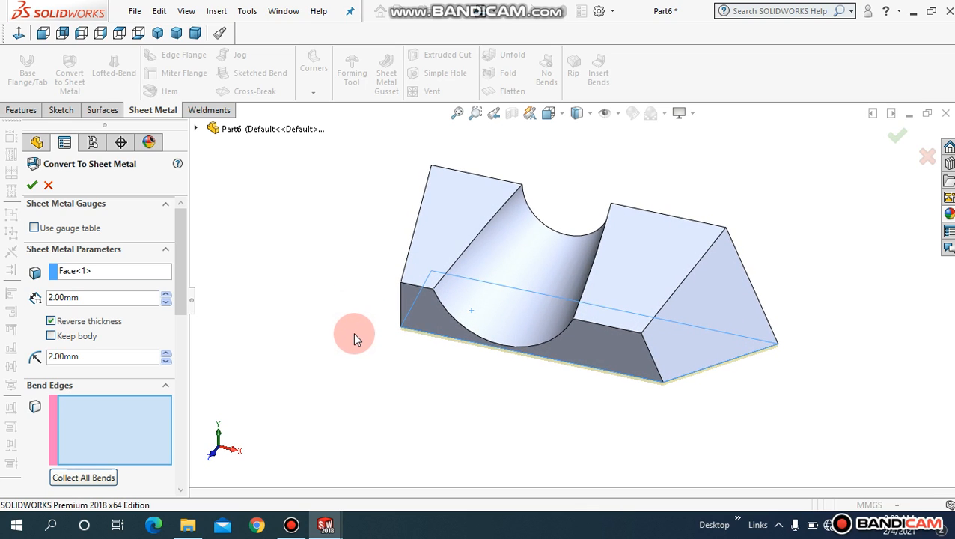
scroll(673, 381, "down", 3)
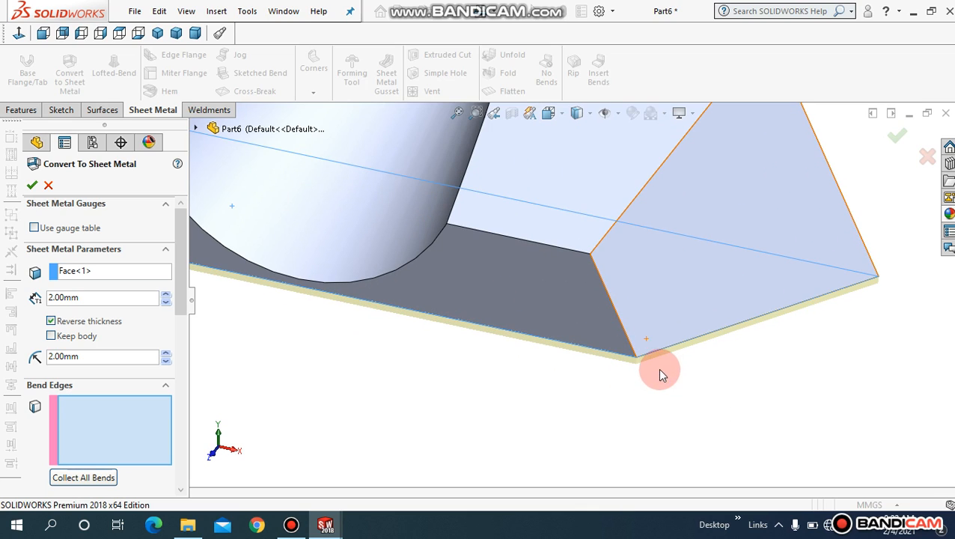
scroll(656, 364, "down", 4)
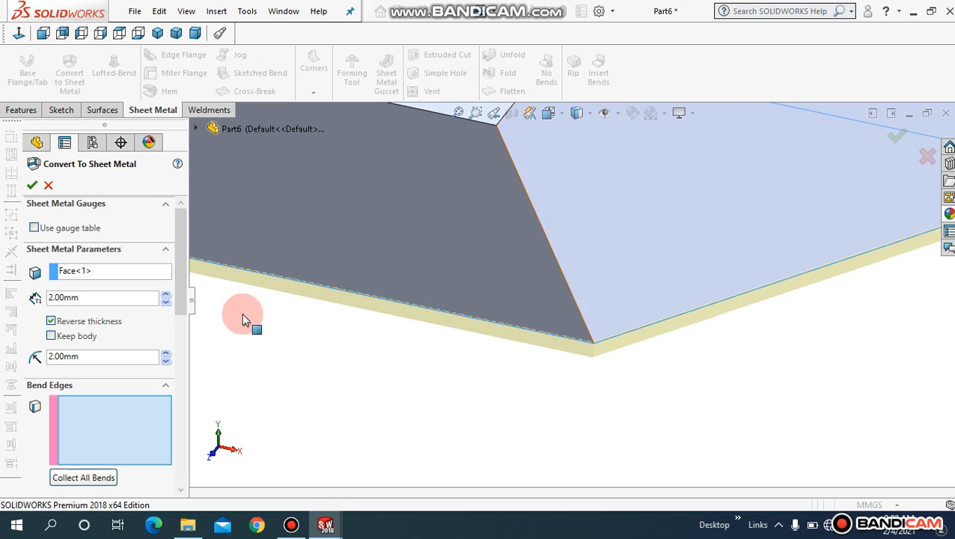
left_click_drag(94, 299, 18, 299)
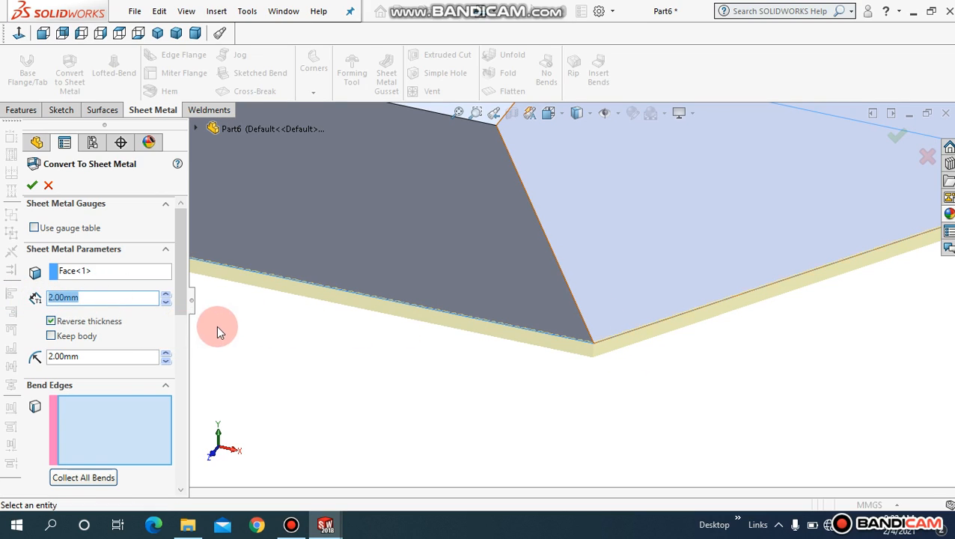
type("3")
key("Return")
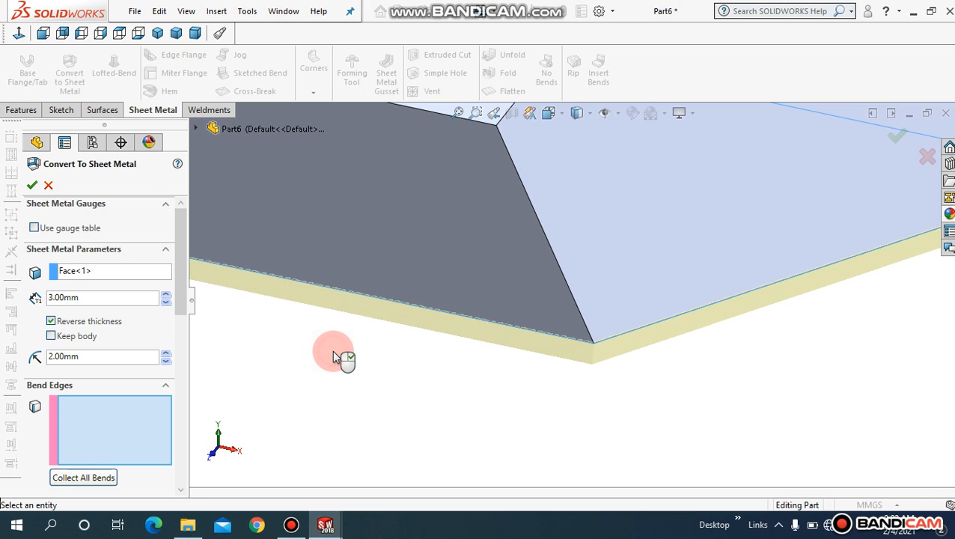
- Compare both thickness directions and leave Reverse thickness turned off so the sheet thickens into the block
left_click(51, 322)
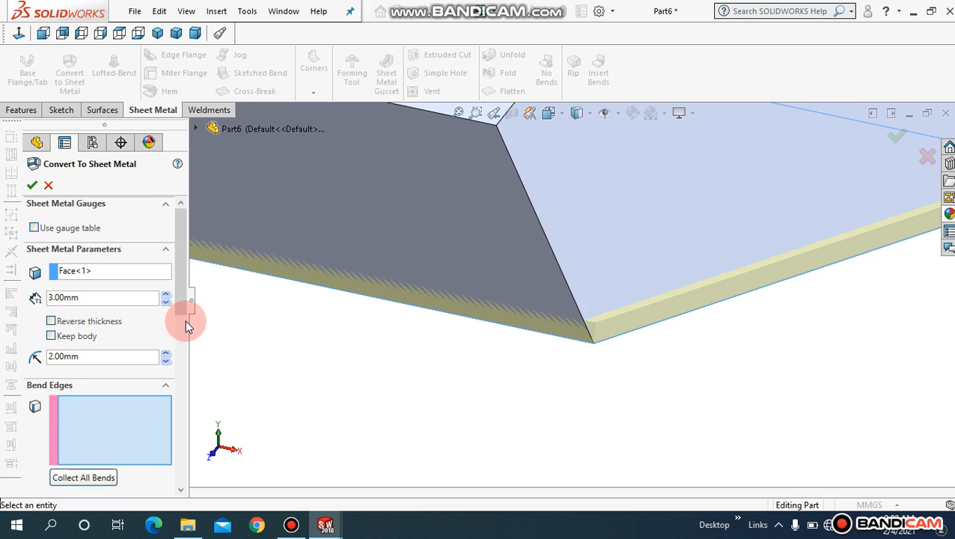
left_click(51, 321)
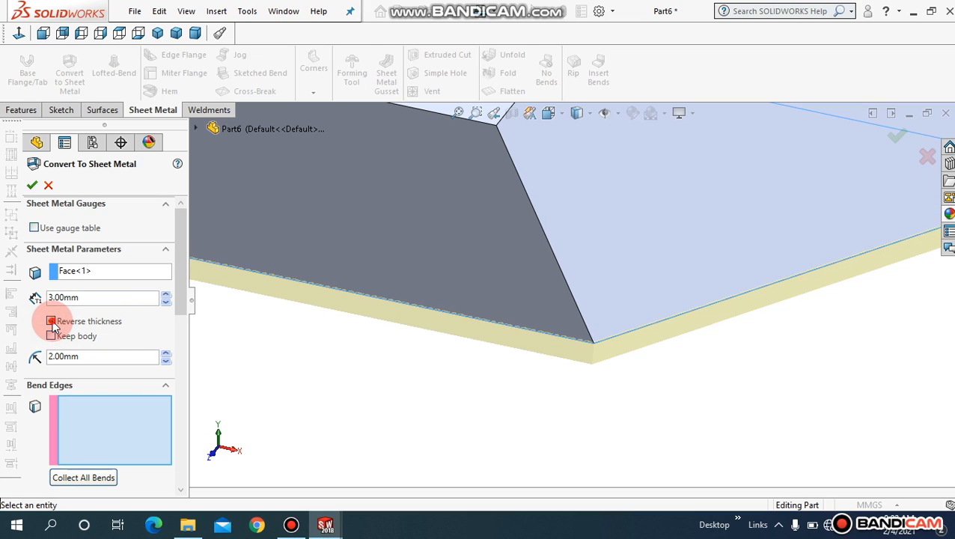
left_click(51, 322)
left_click(51, 321)
left_click(51, 321)
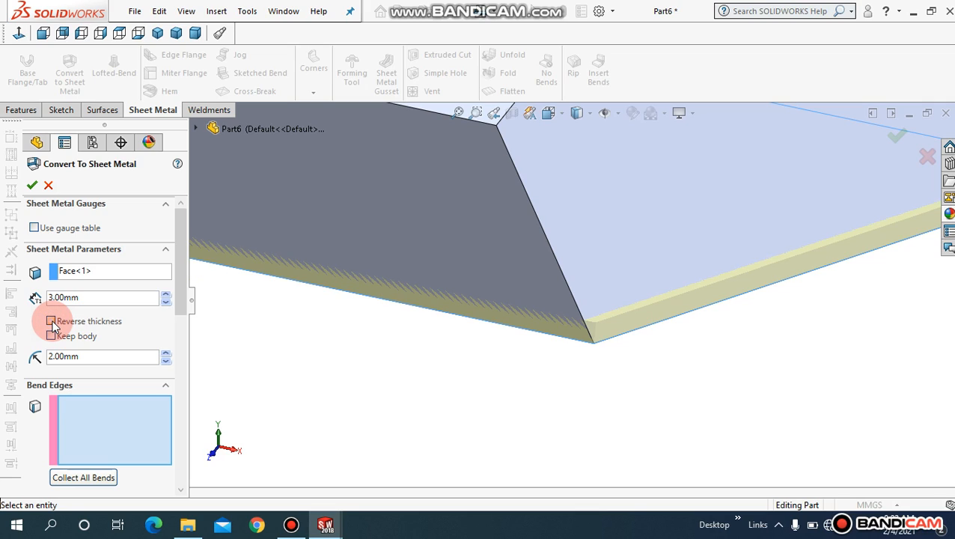
- Turn on Reverse thickness so the sheet thickens outward from the block, and keep the Keep body option off
left_click(51, 321)
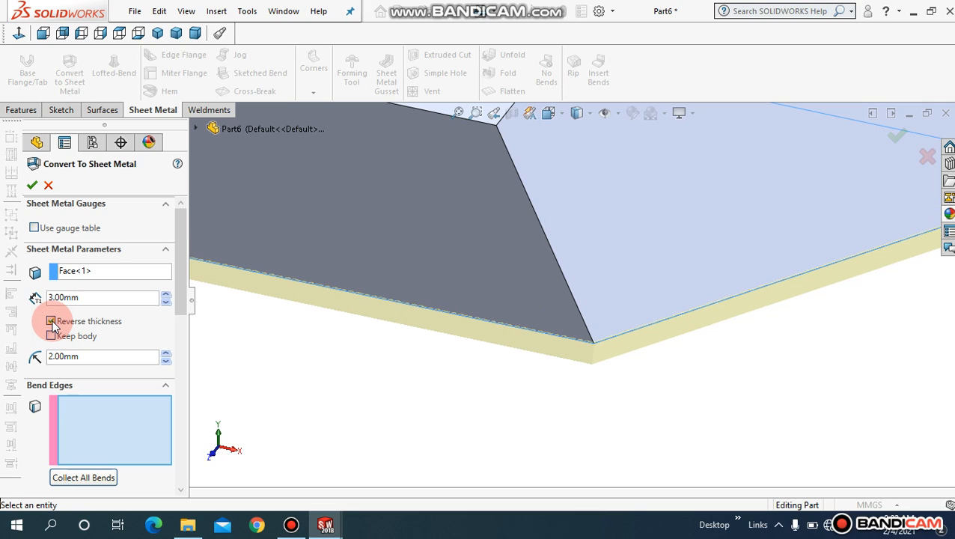
left_click_drag(182, 305, 182, 320)
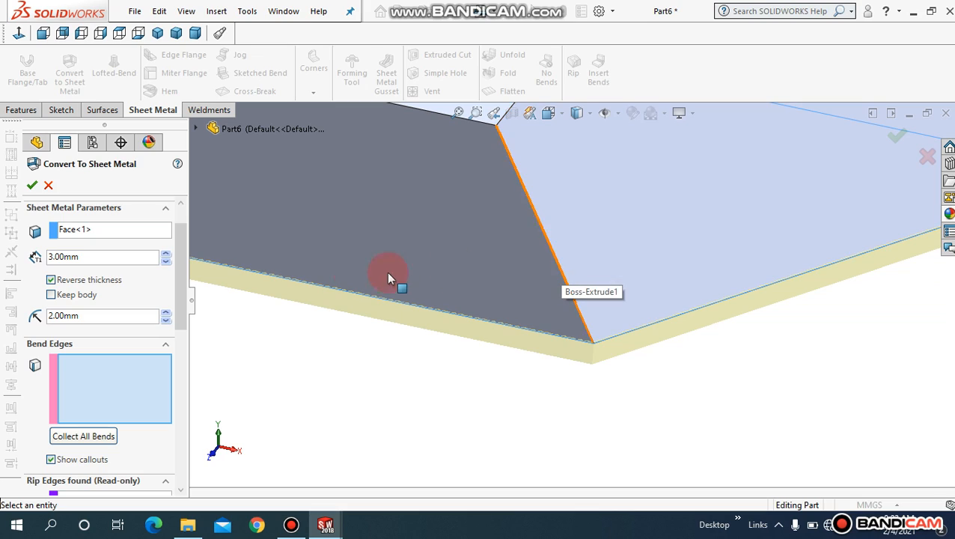
scroll(185, 274, "down", 2)
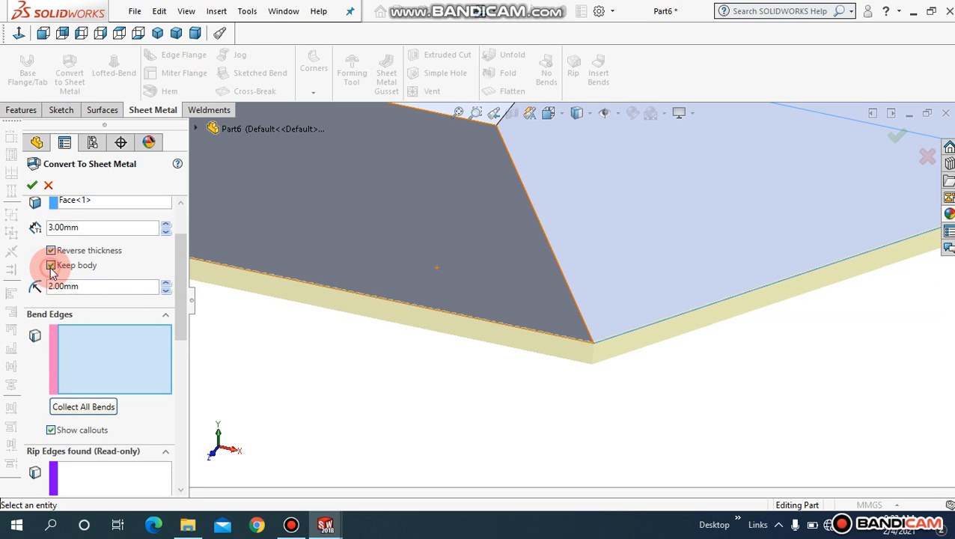
left_click(51, 267)
left_click_drag(181, 285, 21, 274)
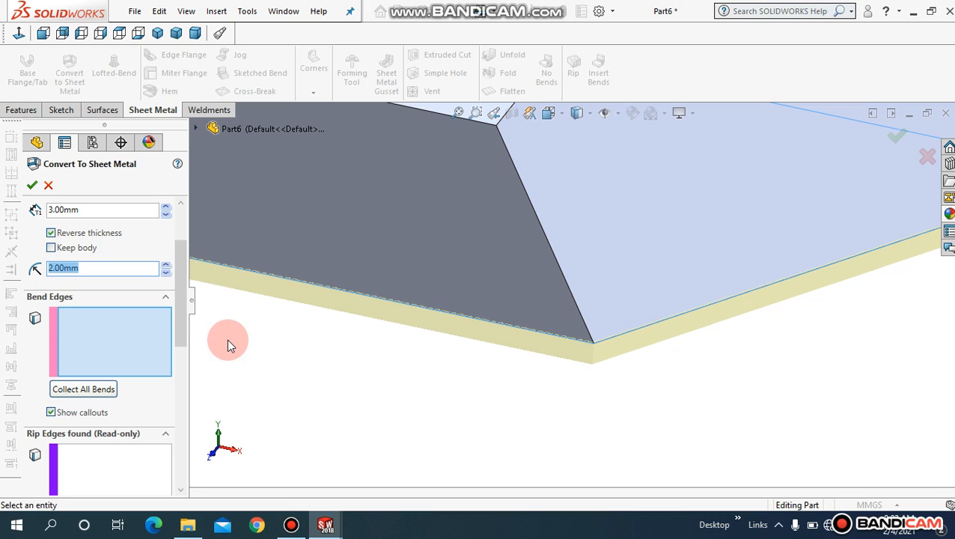
left_click(314, 338)
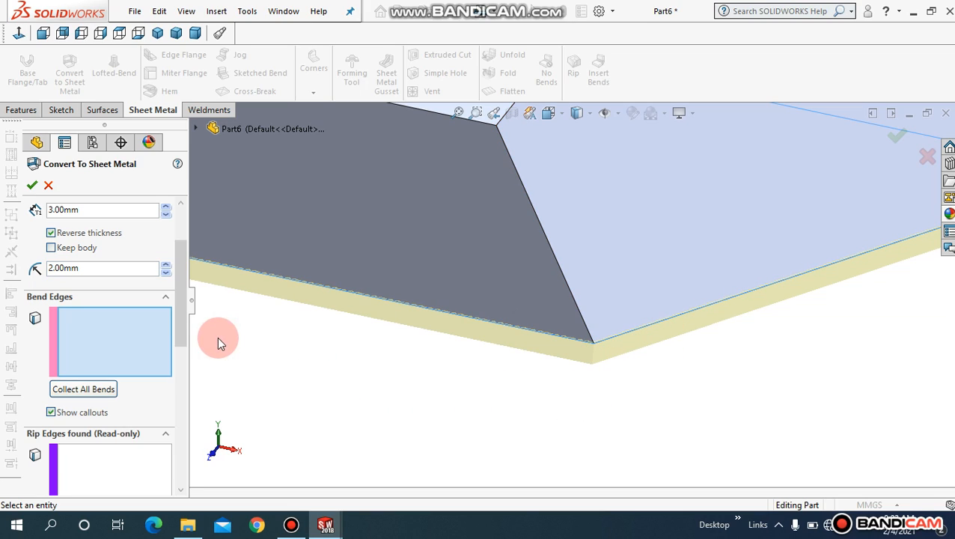
scroll(180, 314, "down", 1)
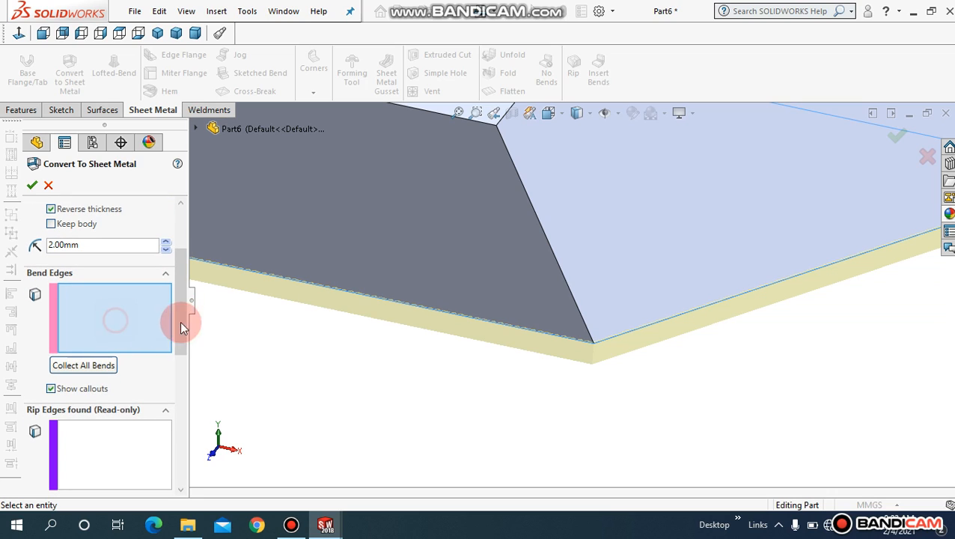
scroll(367, 348, "up", 3)
- Pick the four perimeter edges of the fixed bottom face as the bend edges
left_click(459, 113)
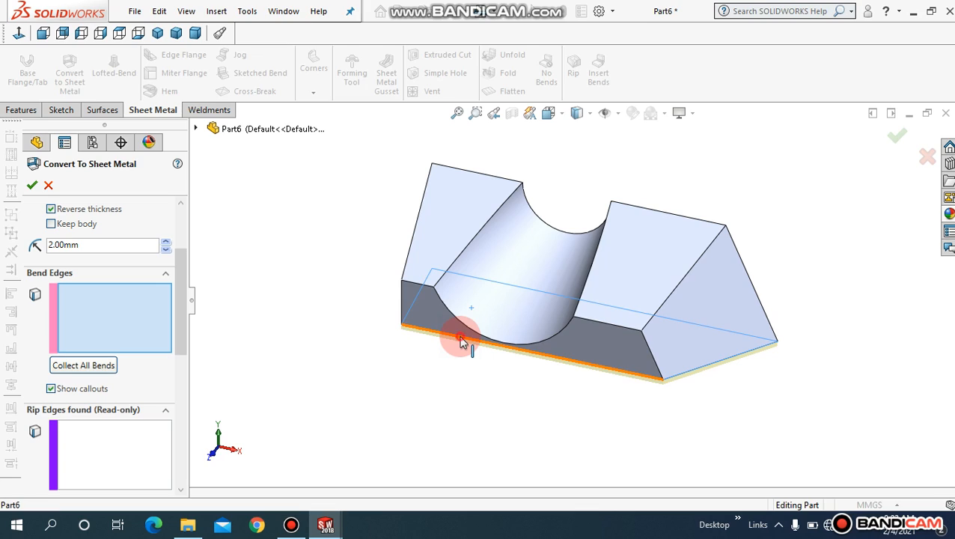
left_click(418, 320)
left_click(415, 307)
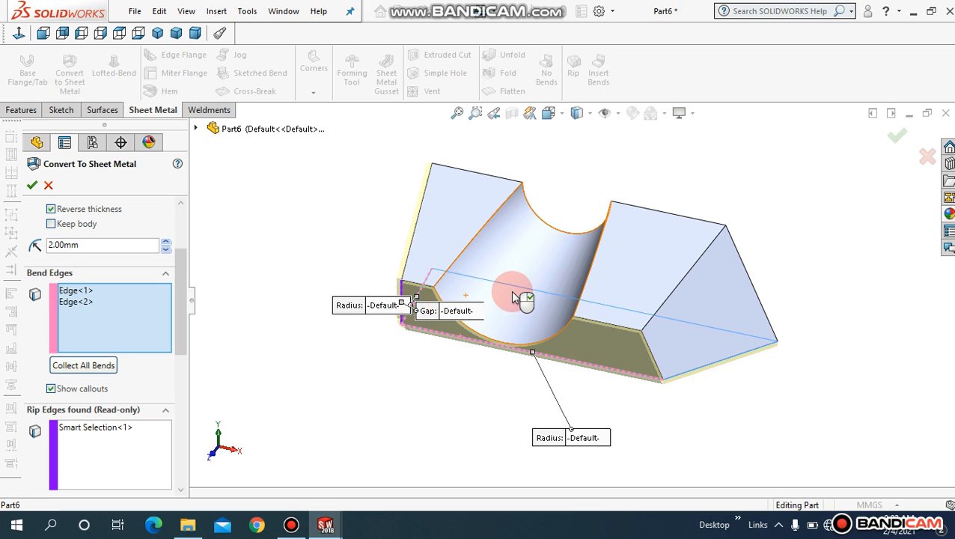
left_click(518, 290)
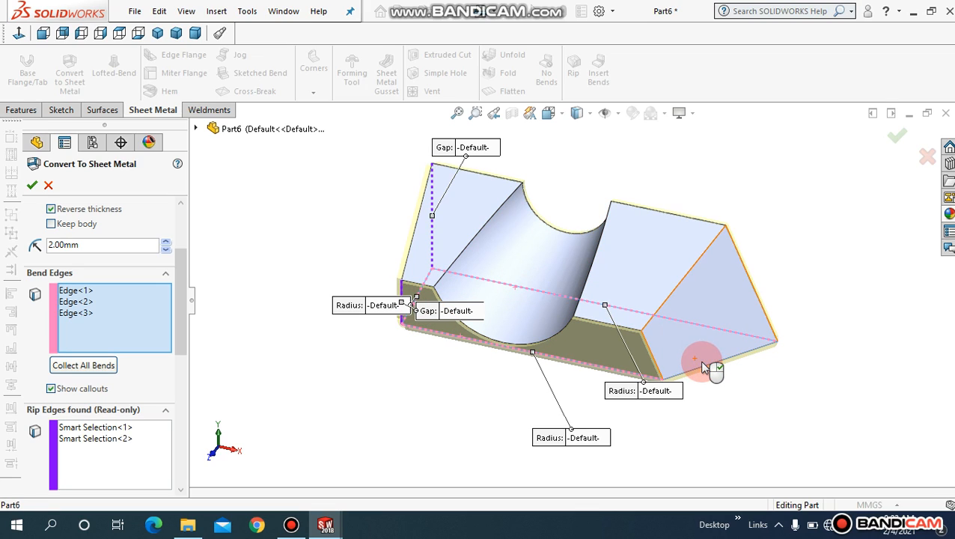
left_click(707, 368)
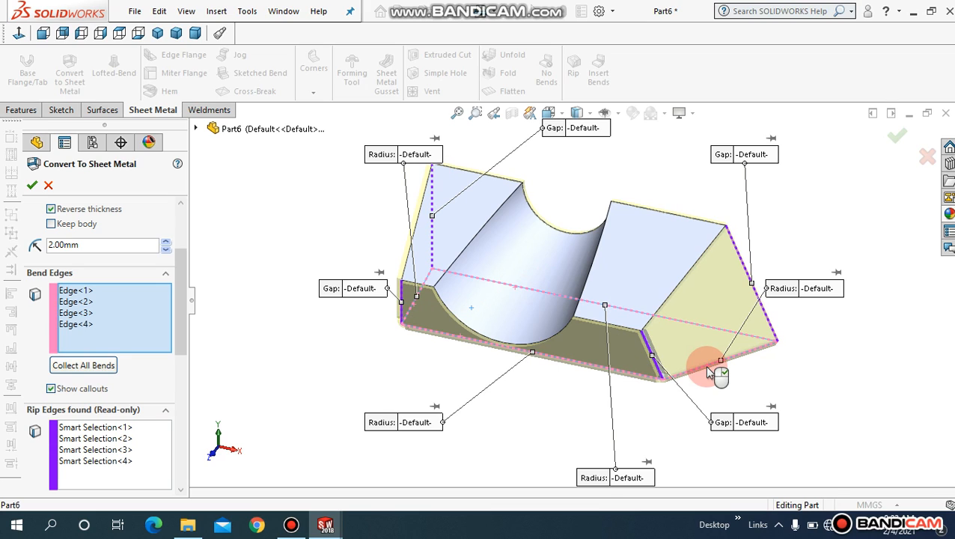
- Review the bend radius and detected rip edges, and accept the conversion to sheet metal
left_click_drag(187, 320, 187, 277)
left_click_drag(105, 347, 35, 352)
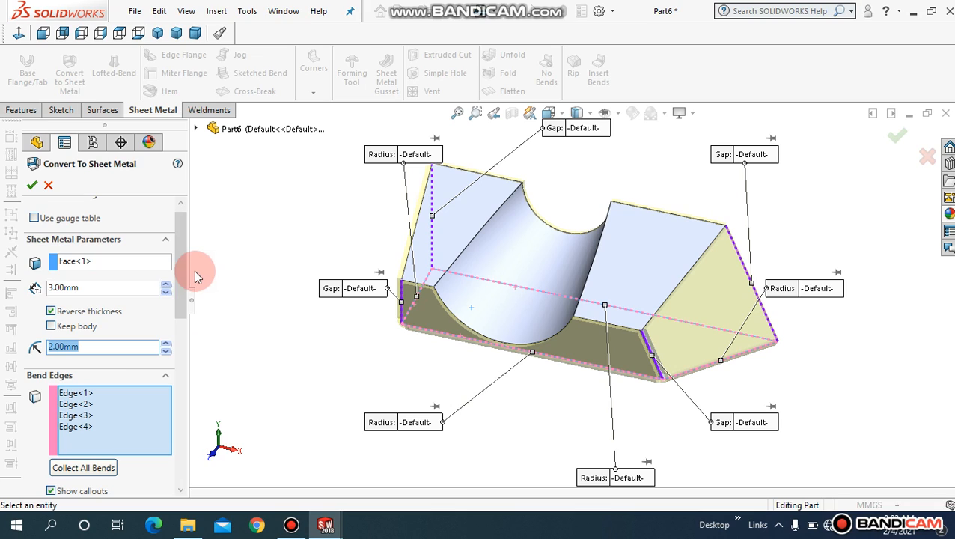
left_click_drag(180, 284, 186, 363)
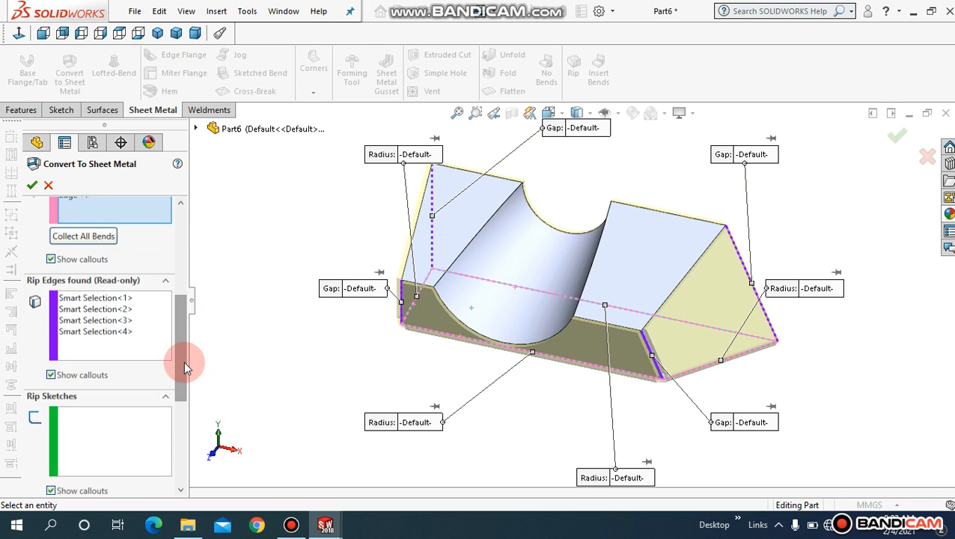
left_click(32, 187)
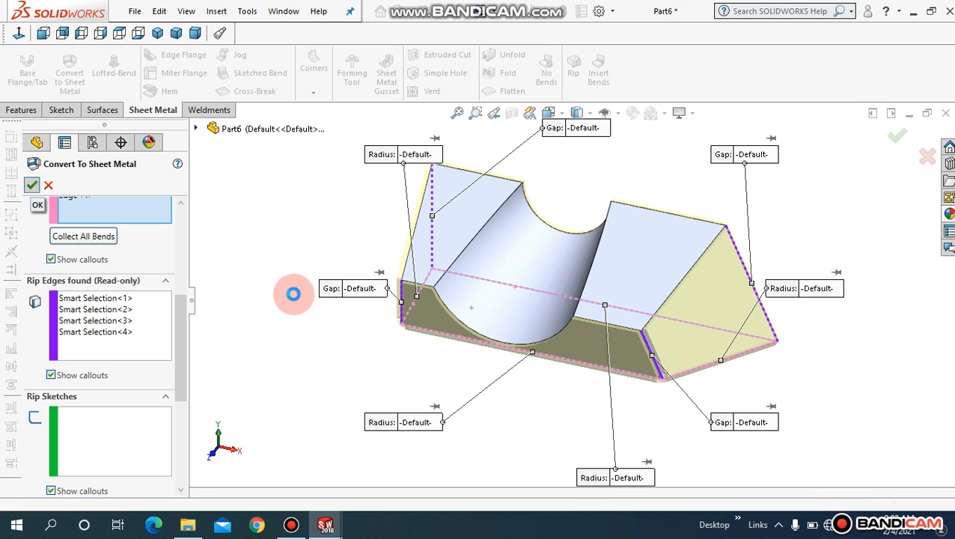
middle_click_drag(320, 315, 420, 184)
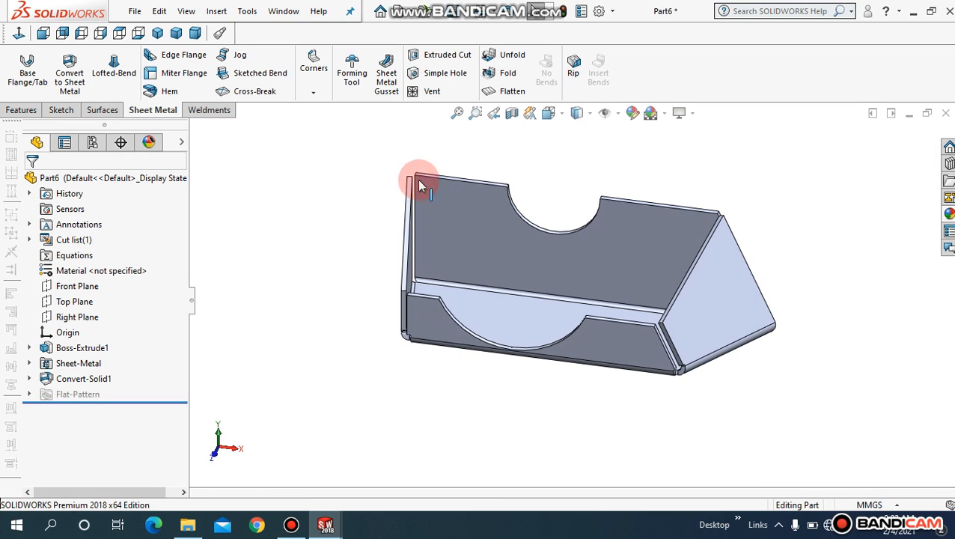
middle_click_drag(462, 122, 334, 283)
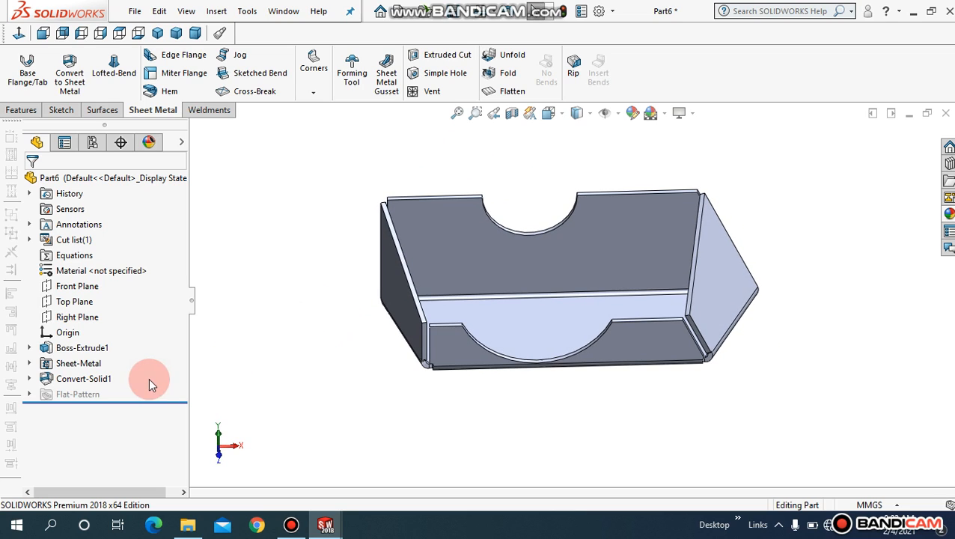
- Reopen the sheet metal conversion feature for editing and turn on Override default parameters
left_click(95, 381)
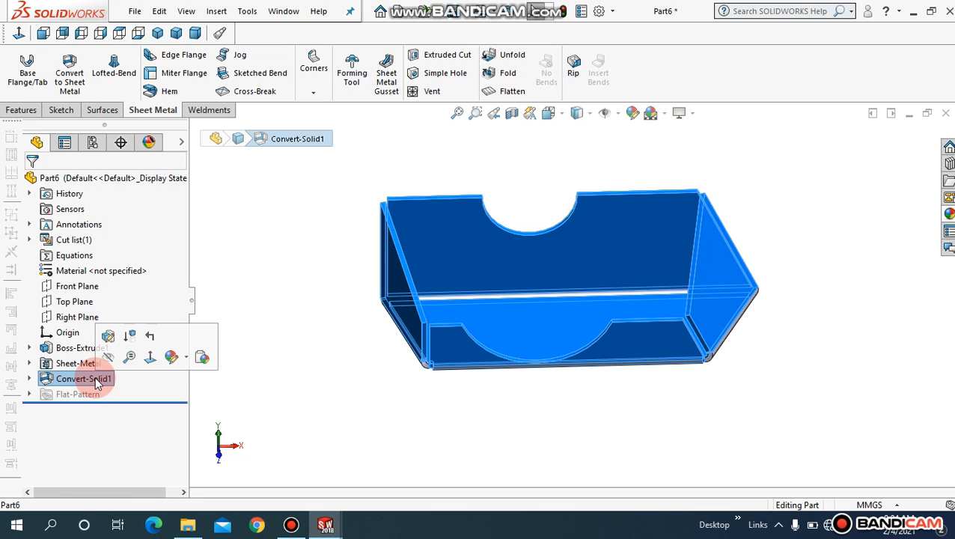
left_click(111, 336)
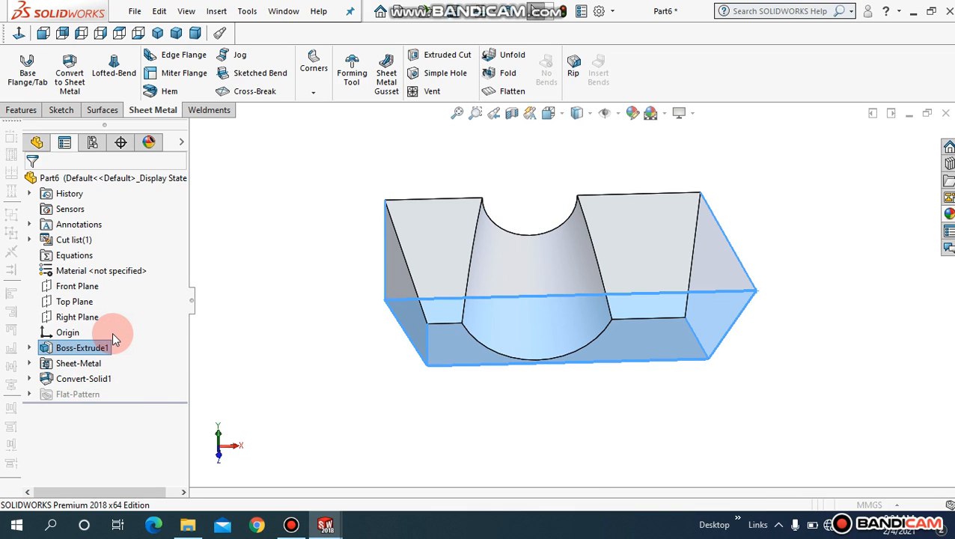
scroll(179, 268, "down", 2)
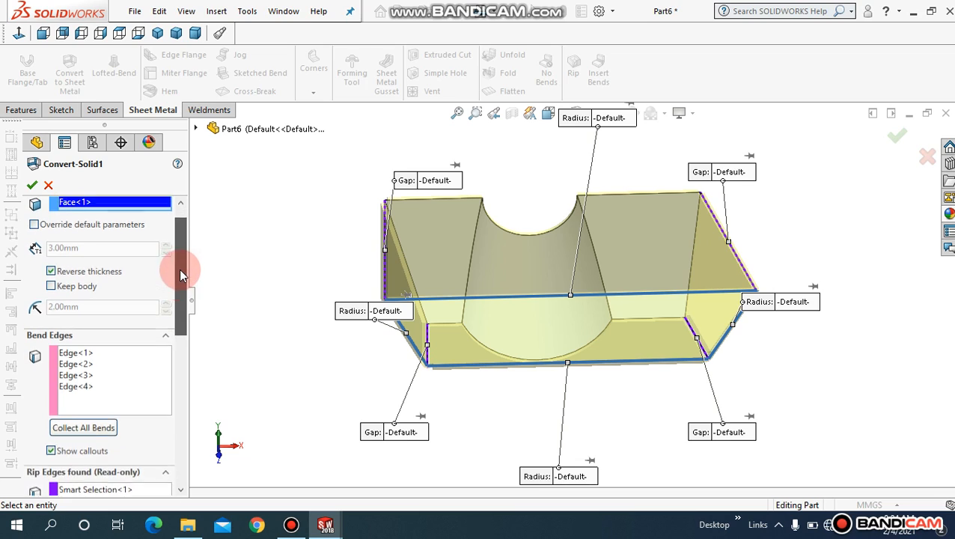
scroll(182, 259, "up", 2)
mouse_move(183, 268)
left_mouse_down()
mouse_move(181, 333)
mouse_move(177, 252)
left_mouse_up()
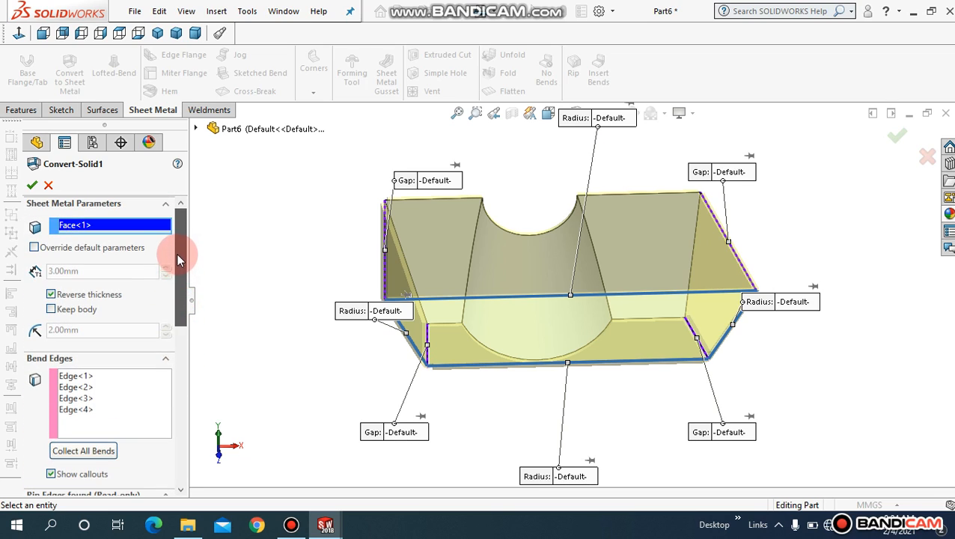
left_click(34, 250)
- Try a bend radius of 1 mm and restore it to 2 mm
left_click_drag(179, 252, 34, 281)
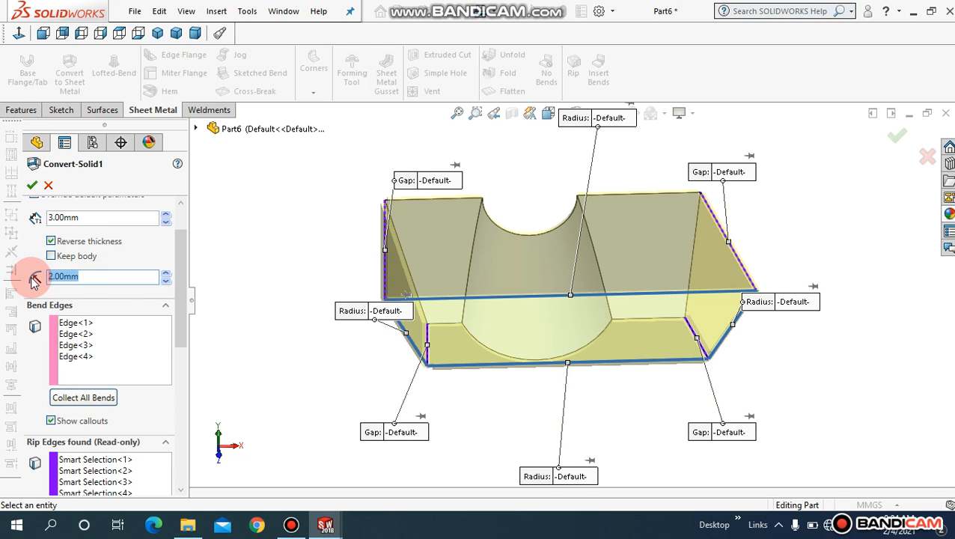
type("1")
key("Return")
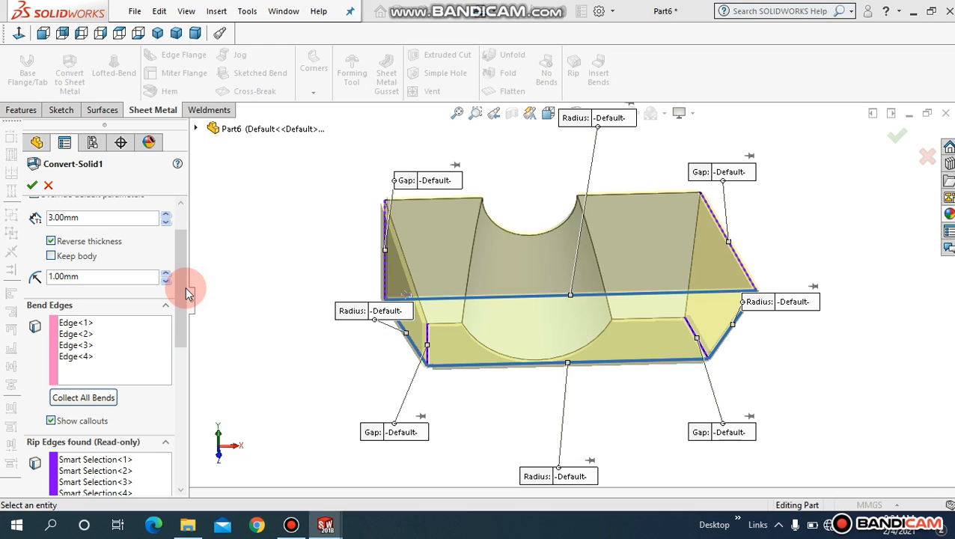
left_click(586, 198)
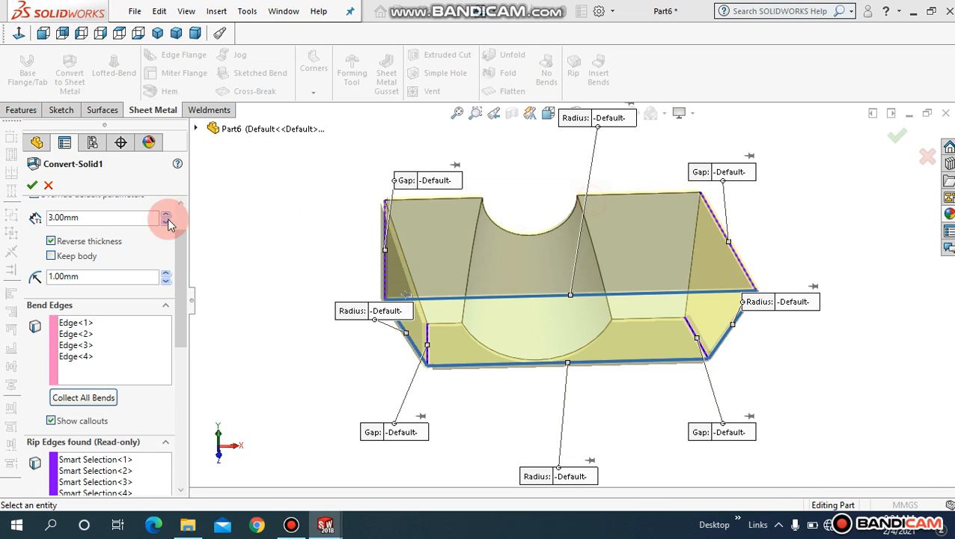
double_click(108, 279)
type("2")
- Set the sheet metal thickness to 1 mm, accept the edited conversion and inspect the thinner part
left_click_drag(183, 271, 190, 229)
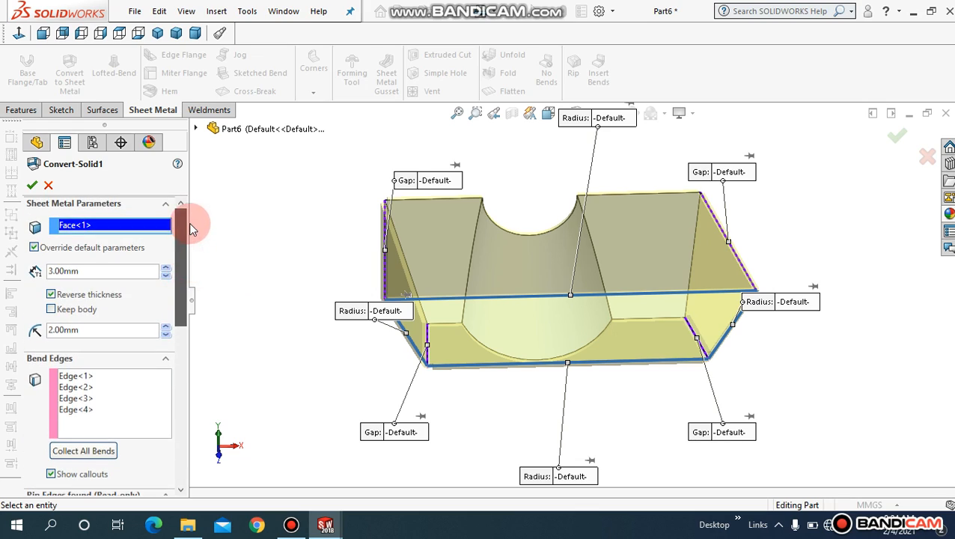
left_click_drag(109, 275, 6, 275)
type("1")
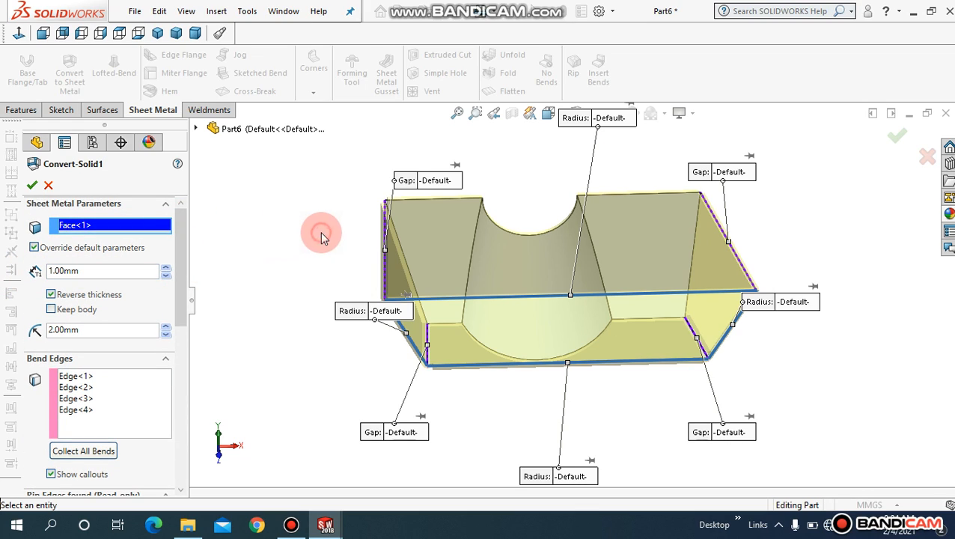
left_click(32, 186)
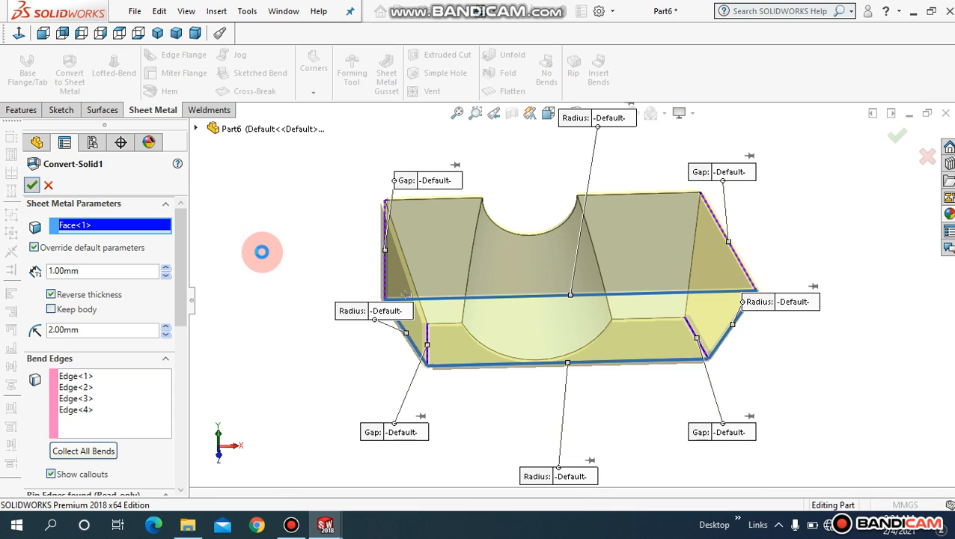
mouse_move(297, 269)
middle_mouse_down()
mouse_move(273, 320)
mouse_move(305, 319)
mouse_move(277, 292)
mouse_move(297, 302)
mouse_move(299, 269)
mouse_move(289, 286)
middle_mouse_up()
left_click(456, 113)
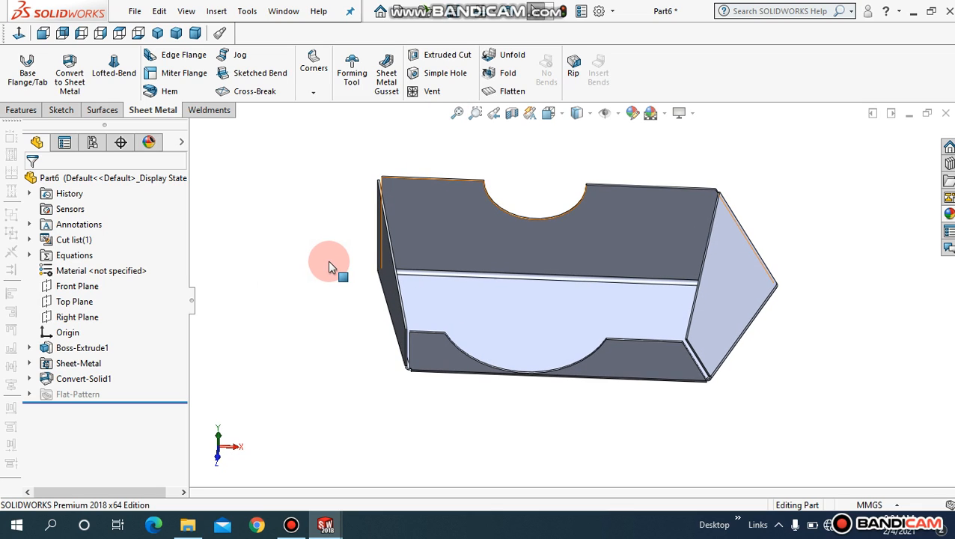
middle_click_drag(342, 256, 309, 251)
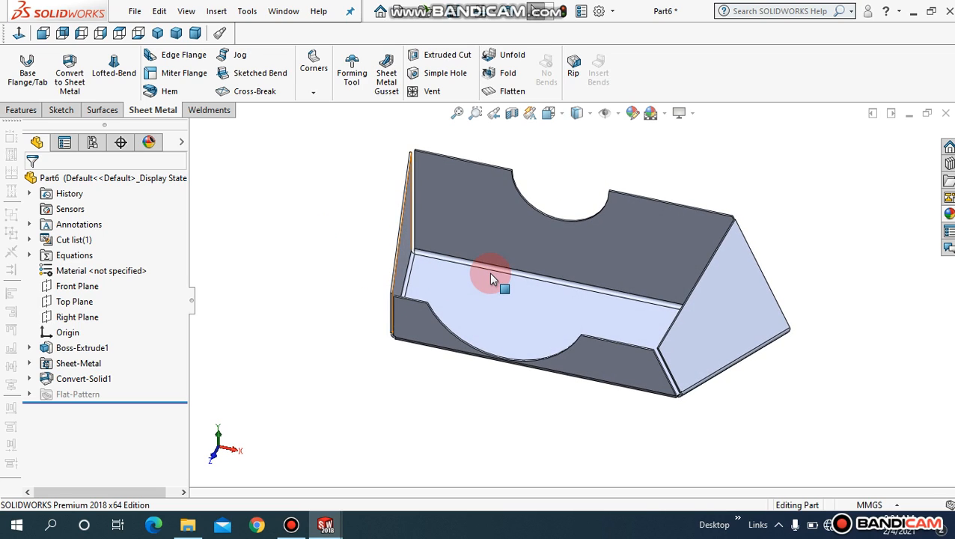
- Apply a medium violet-blue color from the standard palette to the whole sheet metal body
left_click(488, 297)
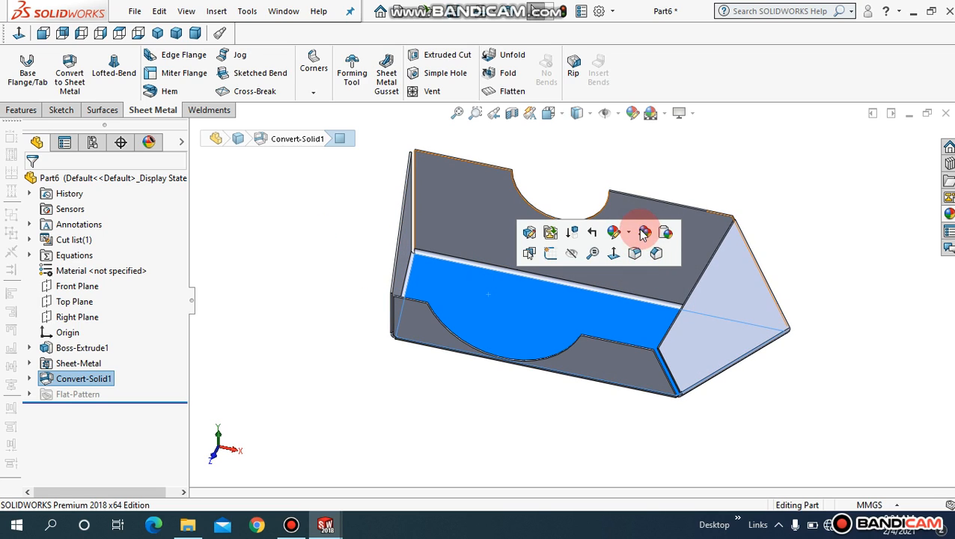
left_click(629, 233)
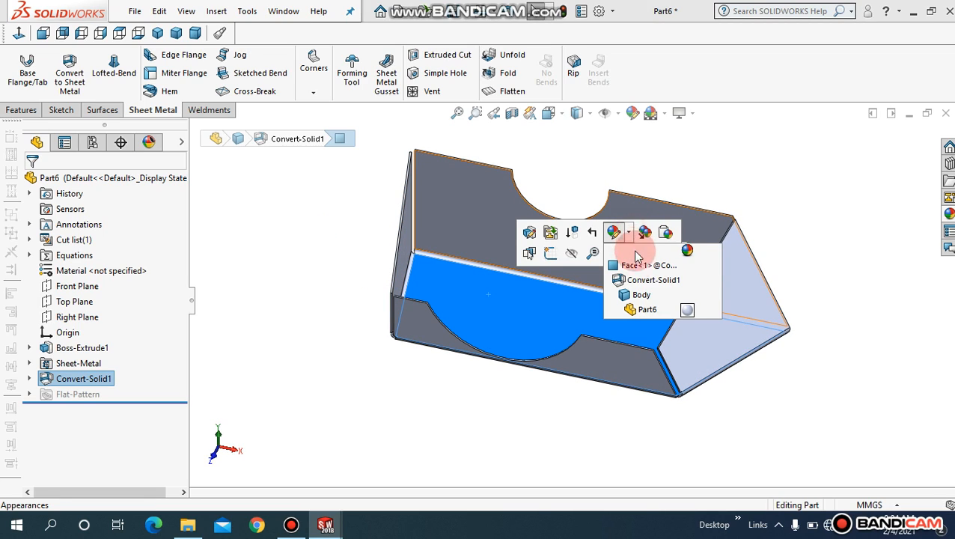
left_click(642, 296)
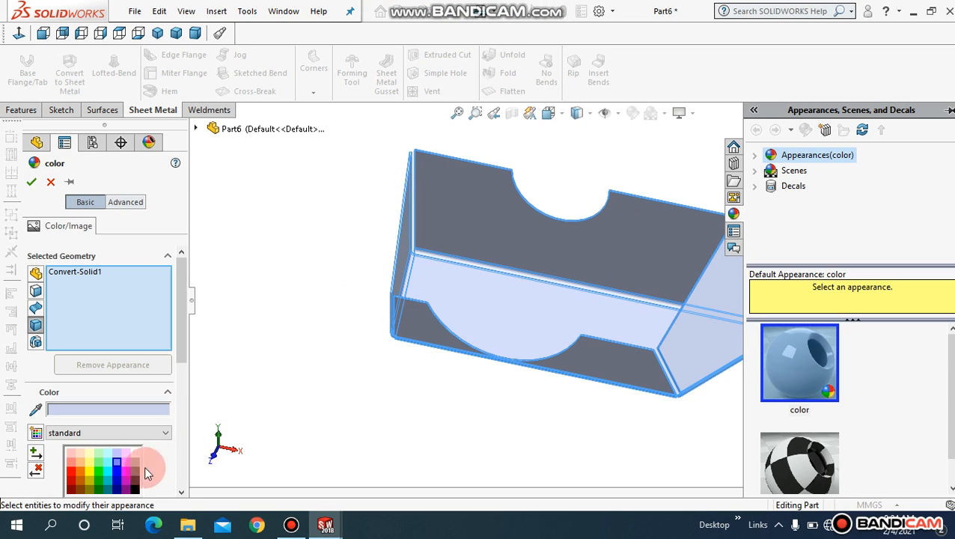
left_click(117, 466)
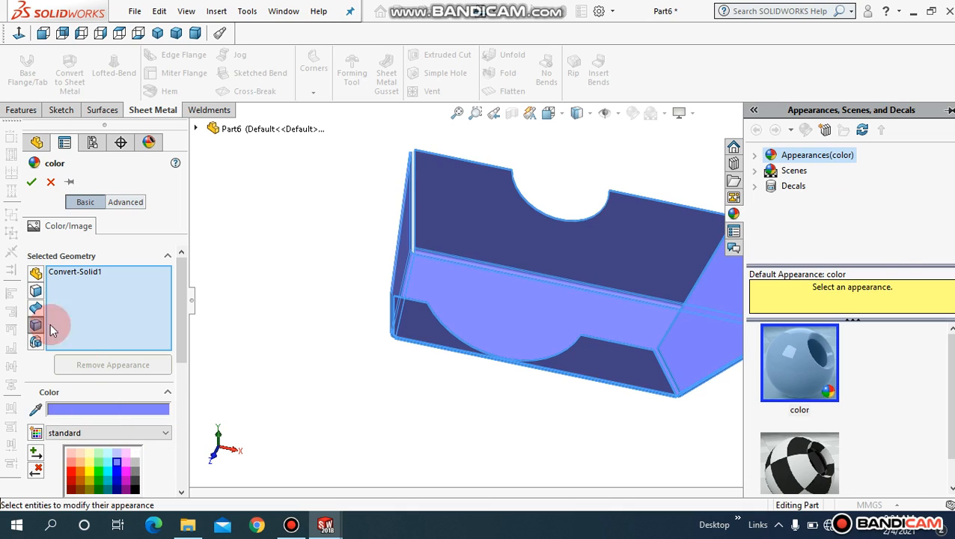
left_click(32, 181)
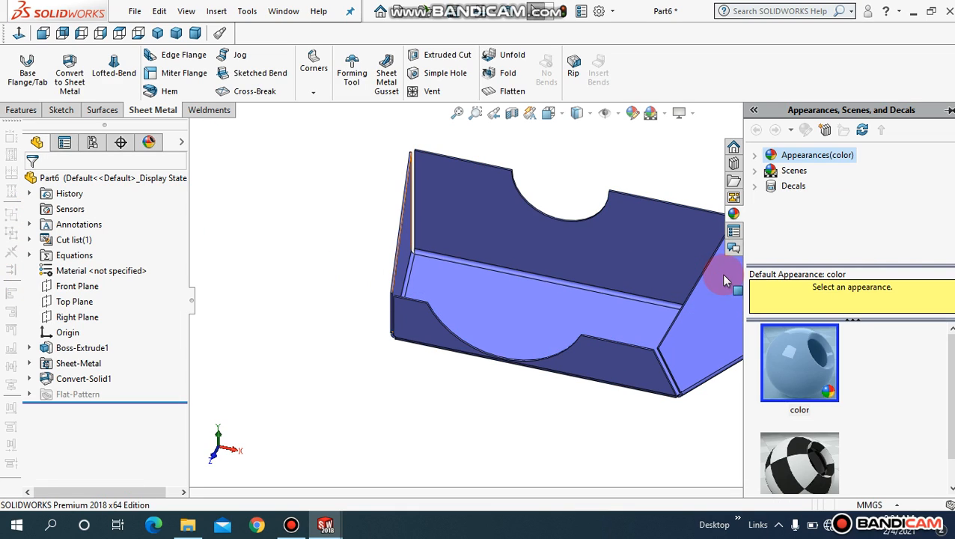
scroll(691, 309, "down", 3)
scroll(690, 307, "up", 2)
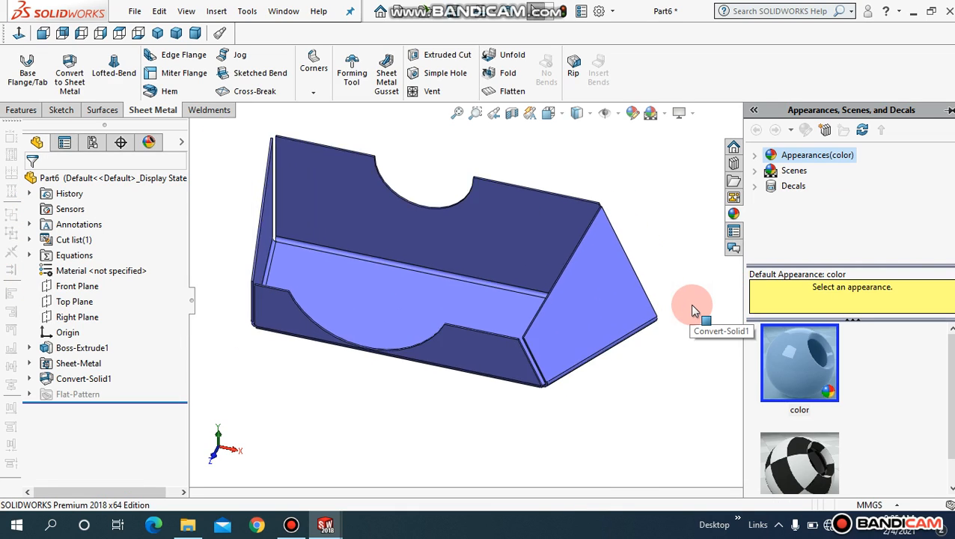
middle_click_drag(474, 187, 442, 189)
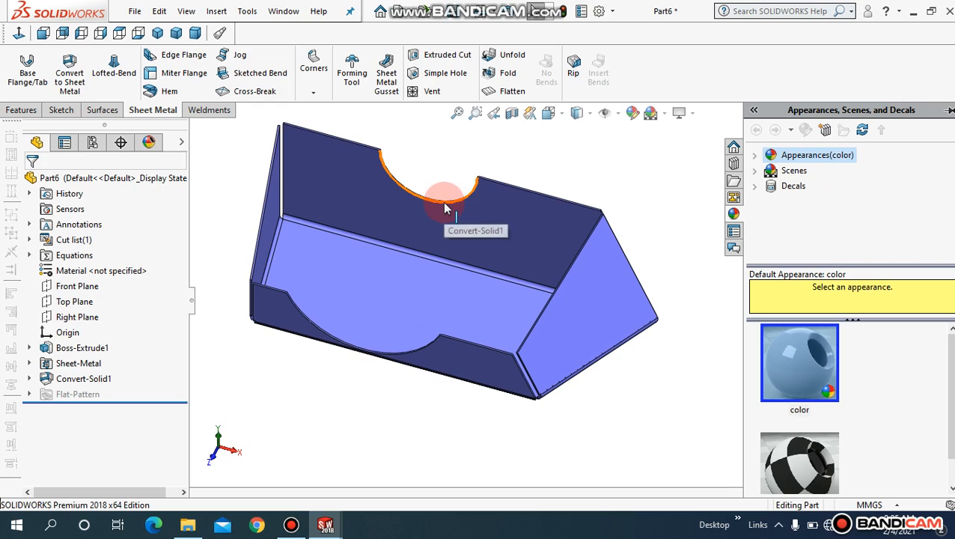